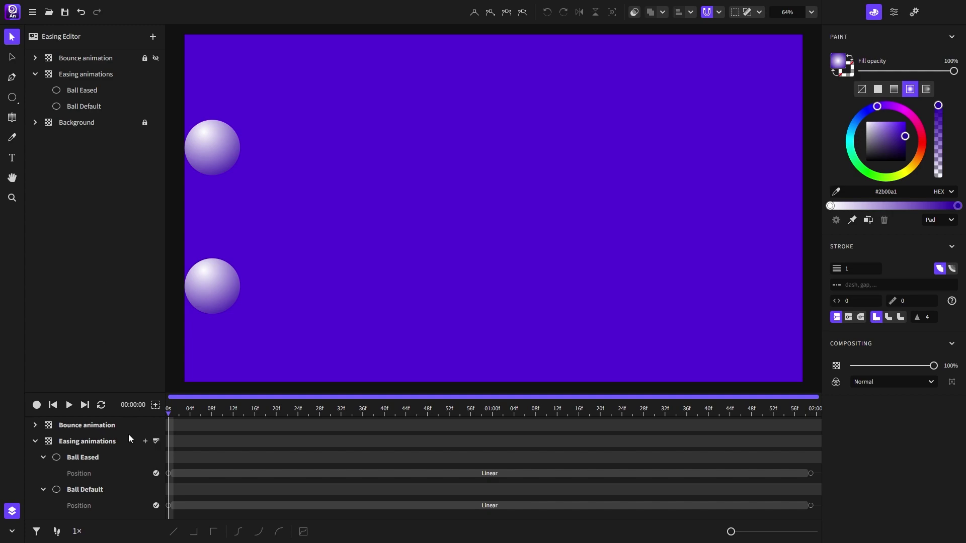
Preview both balls' linear slide, rewind, and select Ball Eased's 0s Position keyframe.
click(68, 407)
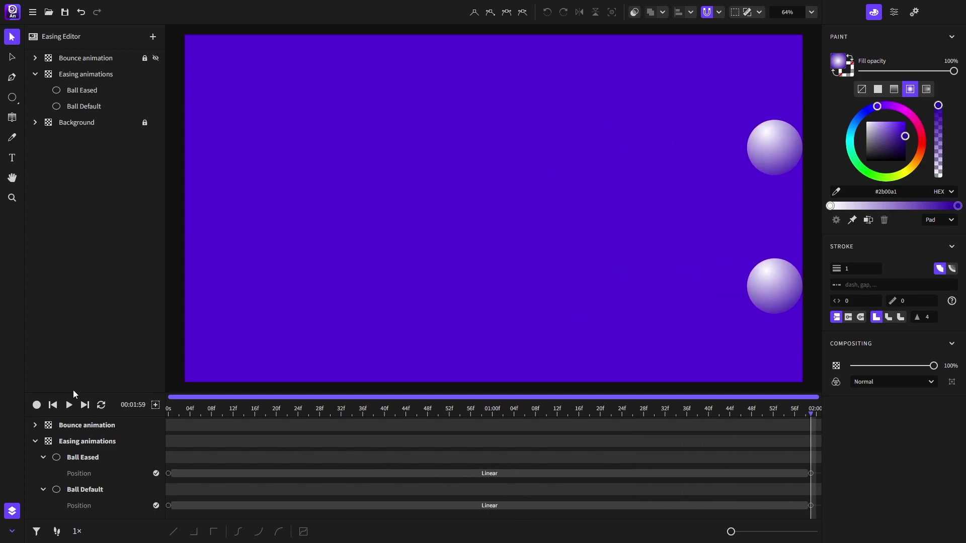
click(52, 405)
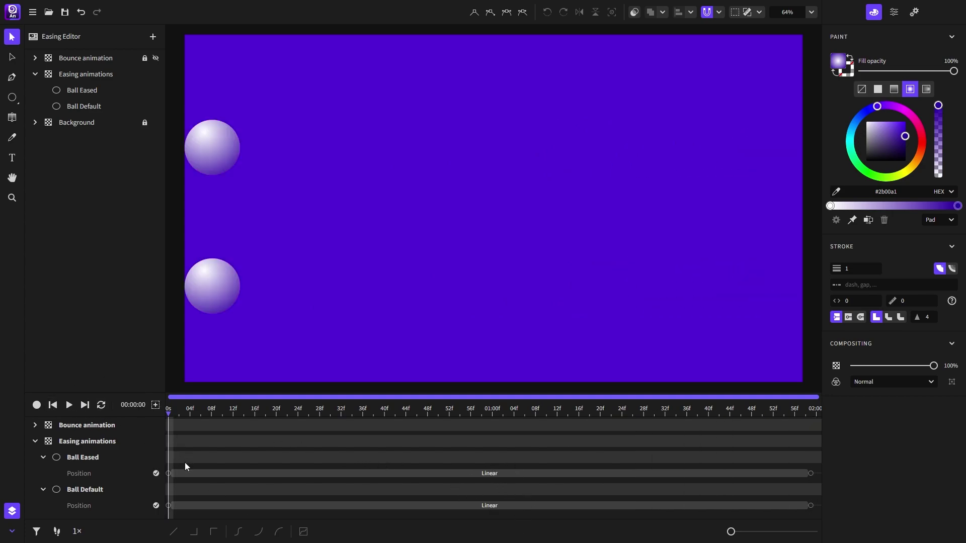
click(167, 482)
Apply Ease both, then Ease in, then Ease out to Ball Eased's motion, previewing each.
click(240, 533)
click(69, 405)
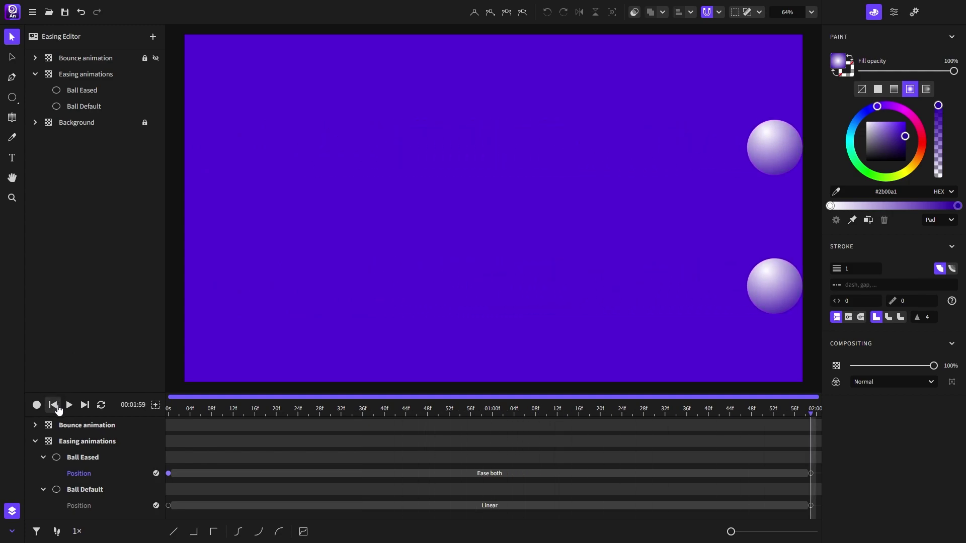
click(53, 406)
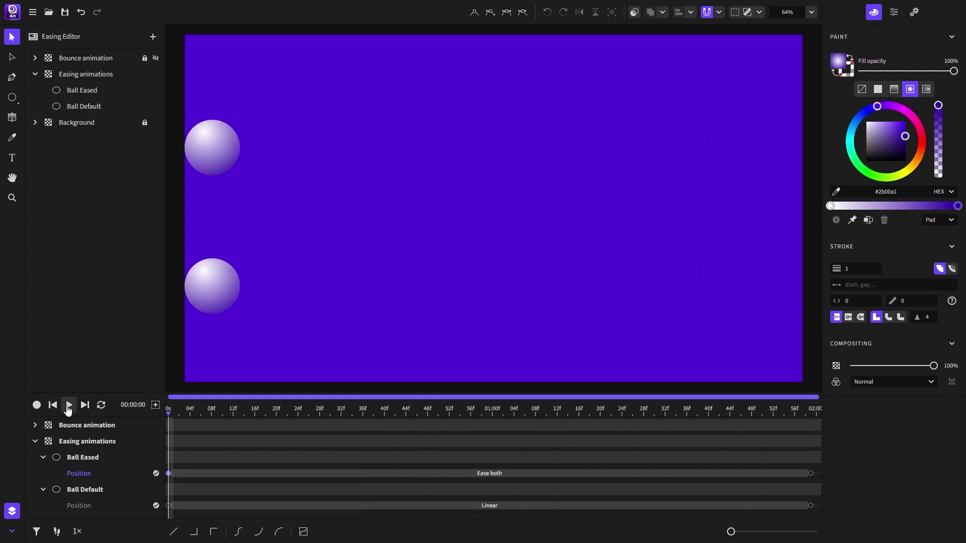
click(259, 533)
click(69, 405)
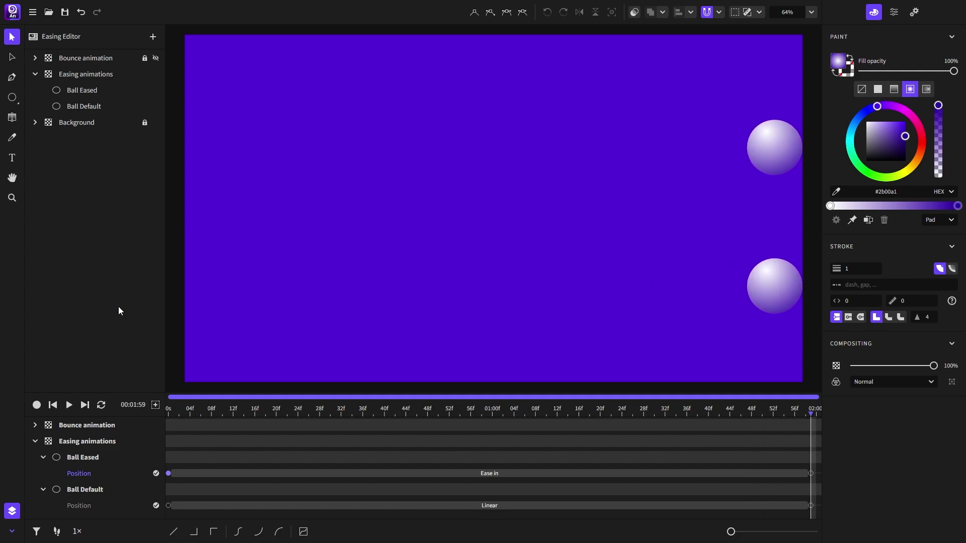
click(279, 532)
click(52, 406)
click(69, 405)
click(53, 405)
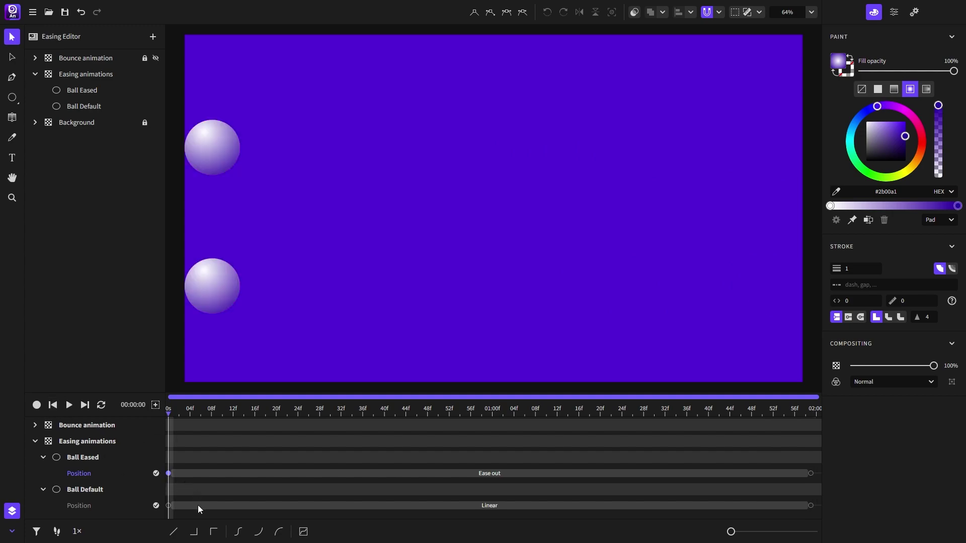
Switch Ball Eased's easing to Hold, then Jump, previewing each and rewinding.
click(194, 535)
click(69, 405)
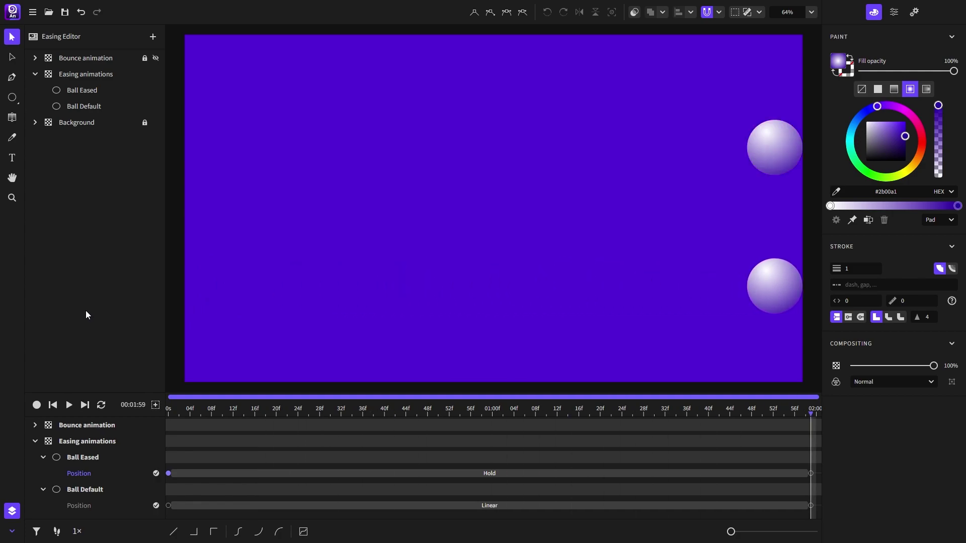
click(213, 533)
click(53, 405)
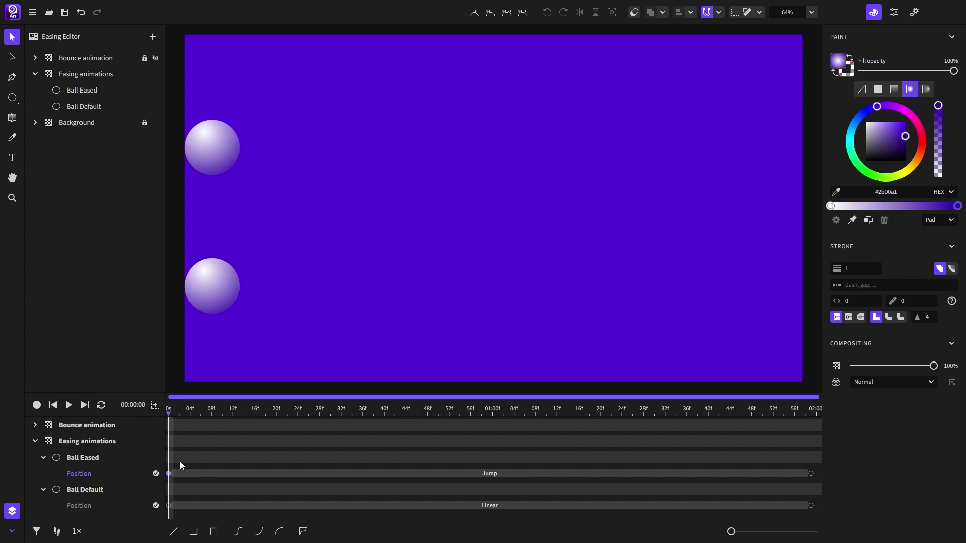
click(69, 405)
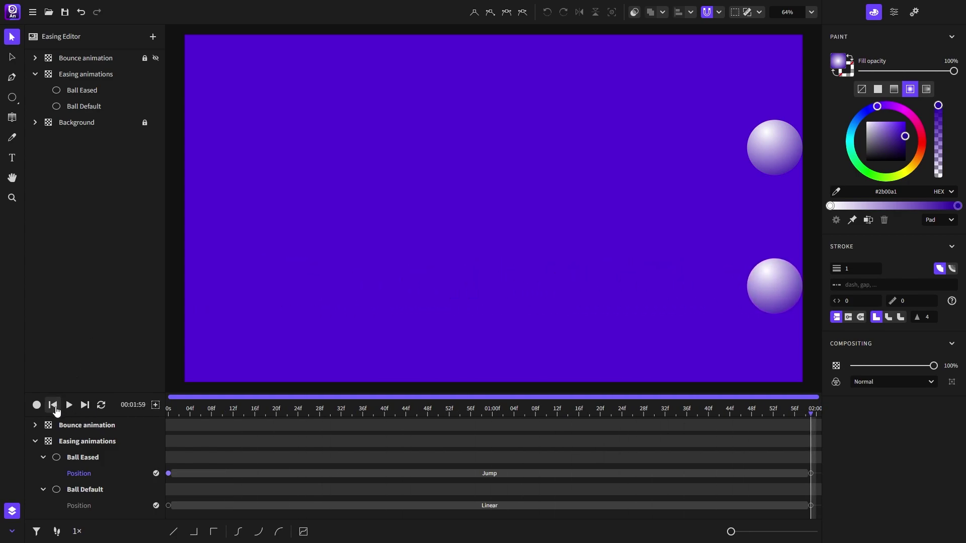
click(54, 406)
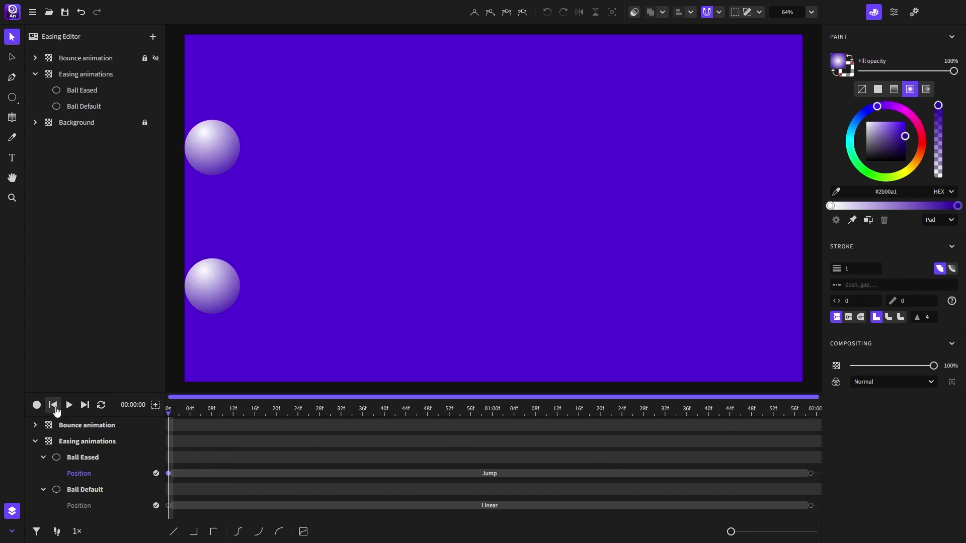
Reset Ball Eased's Position easing to Linear and open the custom easing curve editor for it.
click(174, 532)
scroll(378, 237, down, 2)
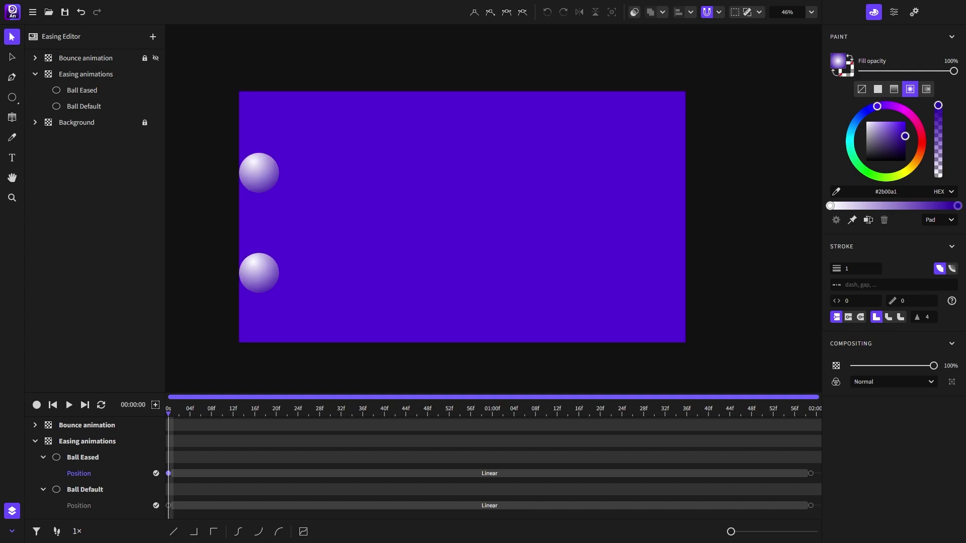
click(169, 474)
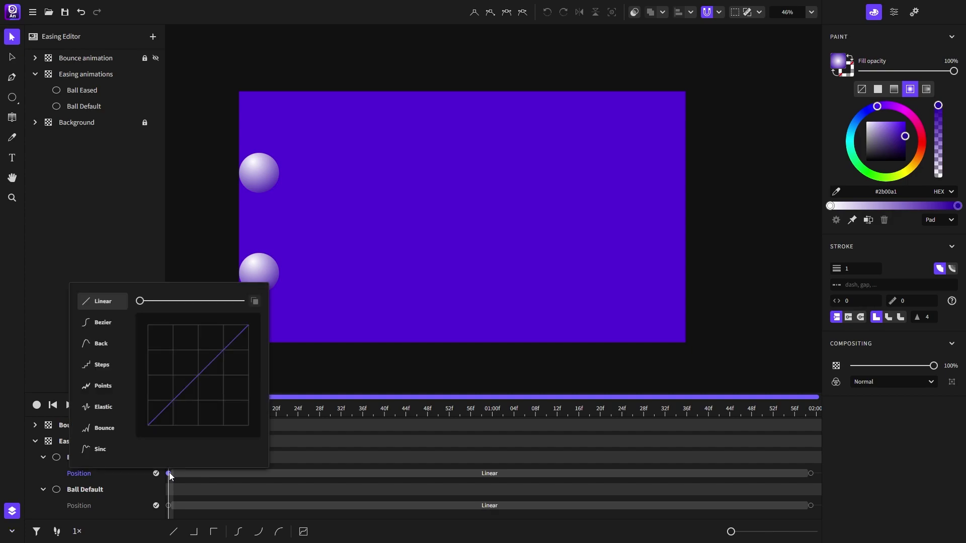
click(169, 475)
click(243, 475)
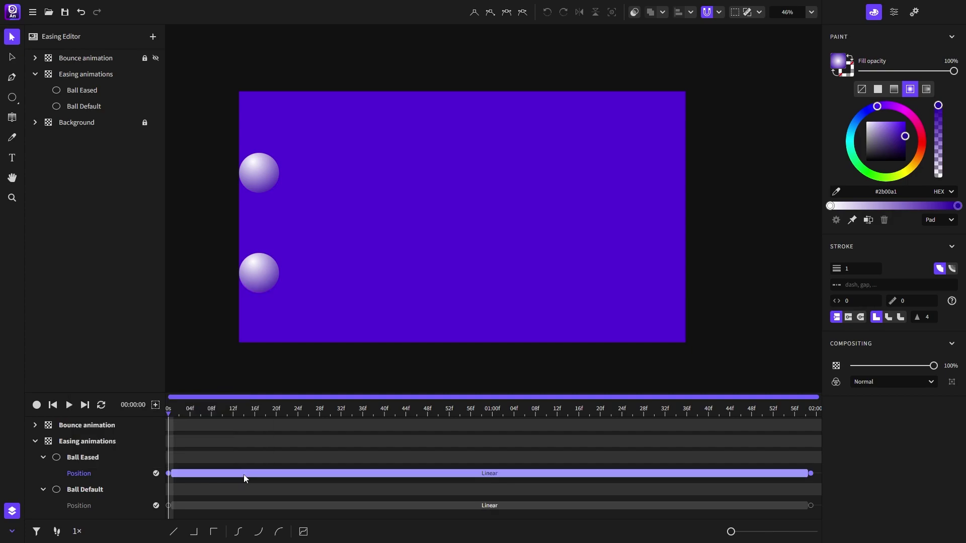
click(243, 475)
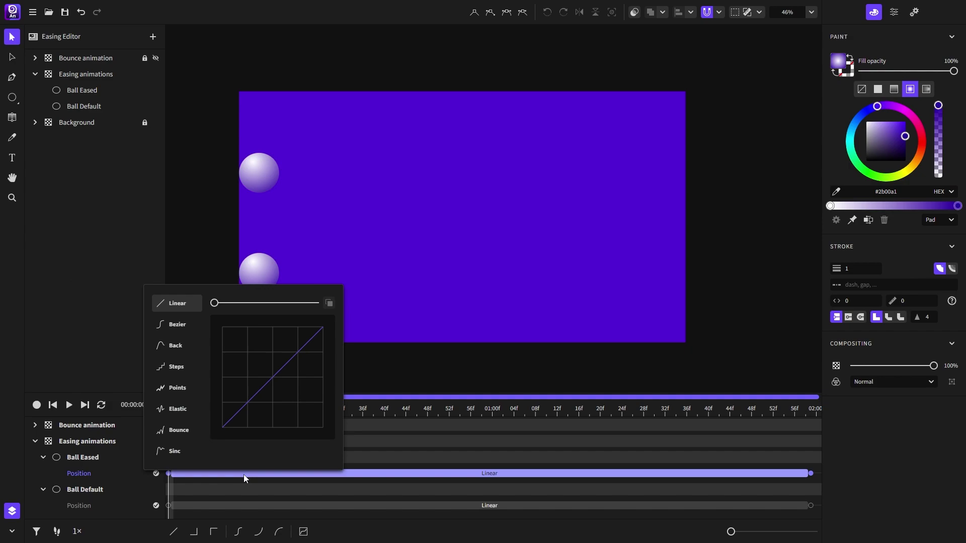
click(332, 481)
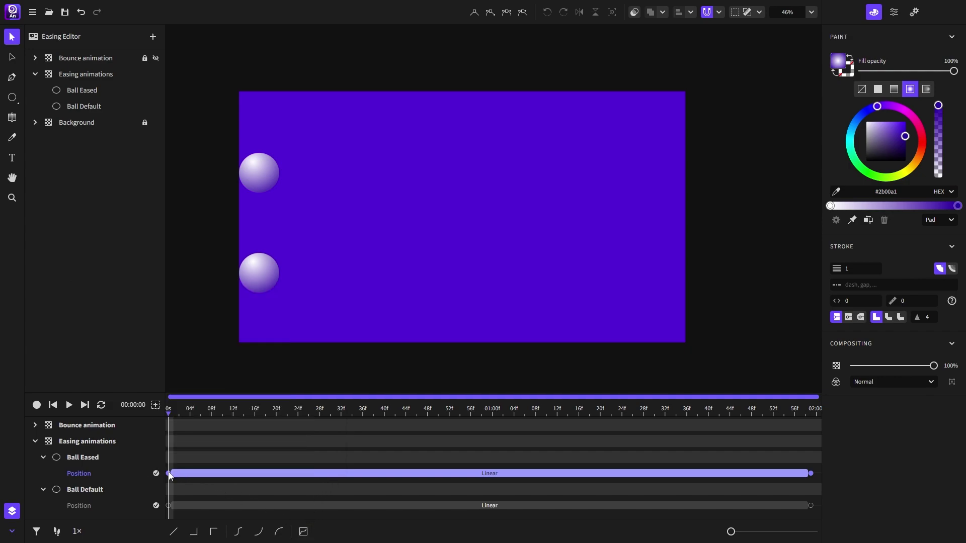
click(303, 532)
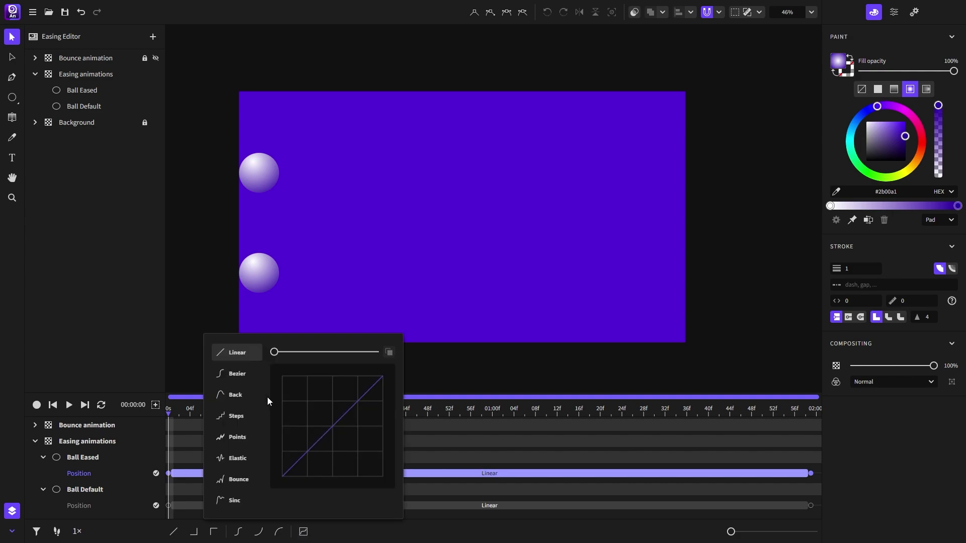
Switch the easing to Bezier, shape a quick-start curve, and preview it.
click(238, 376)
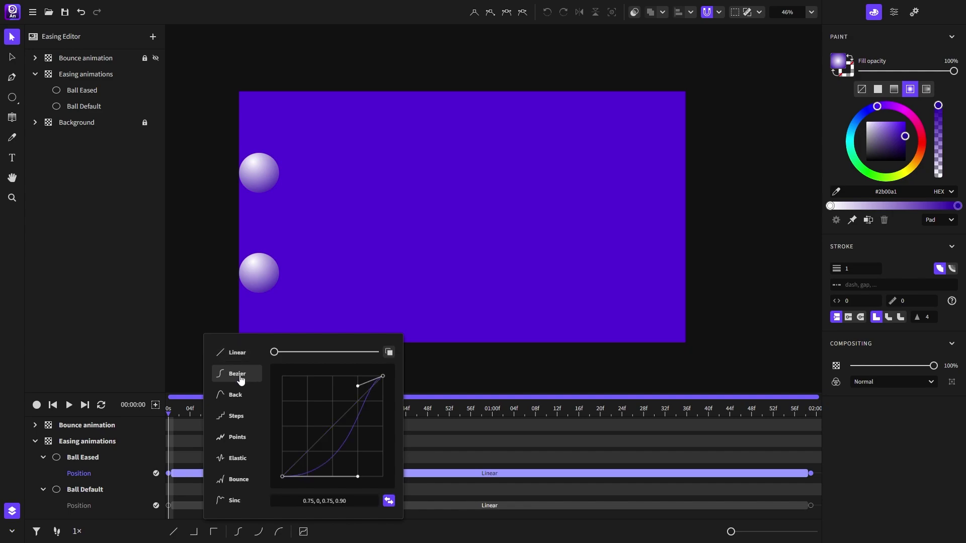
drag(359, 388, 285, 378)
drag(358, 477, 366, 414)
click(424, 447)
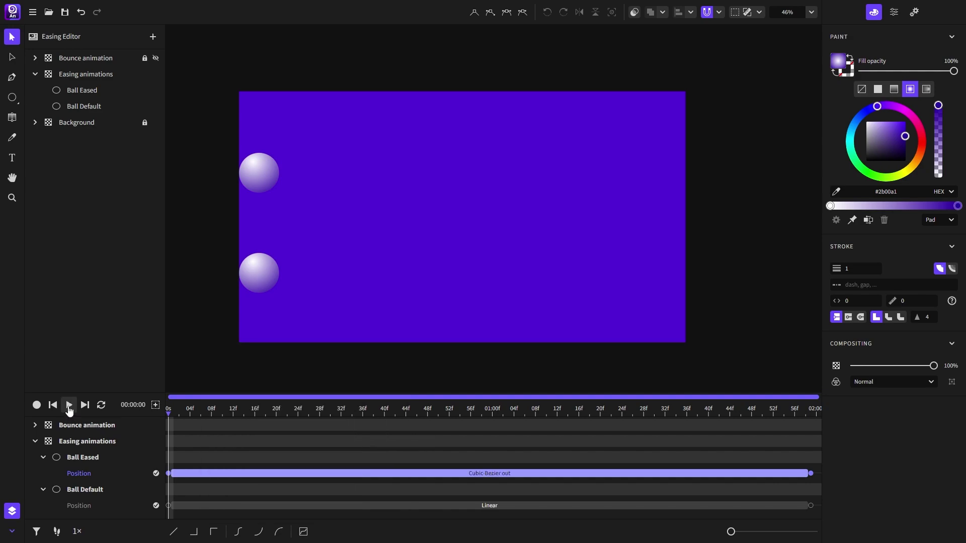
click(69, 405)
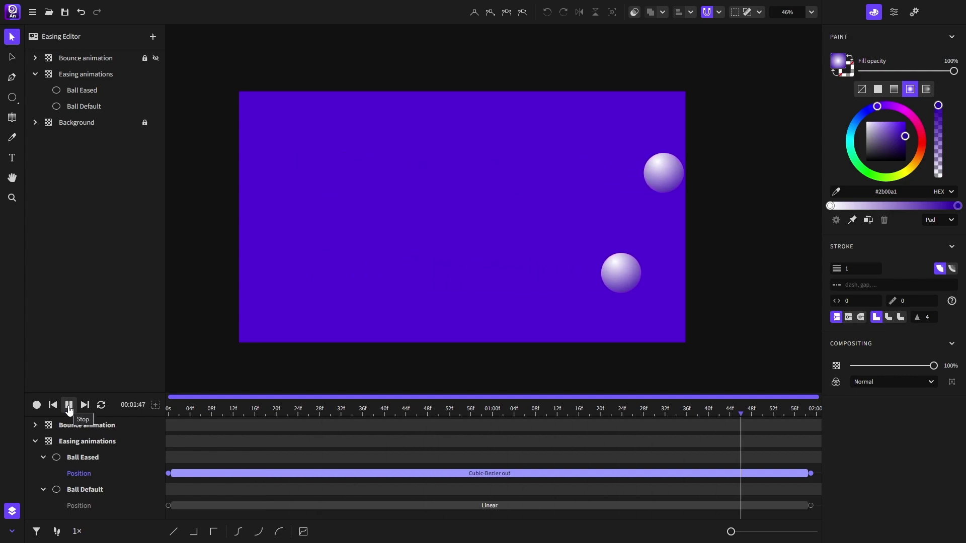
click(52, 405)
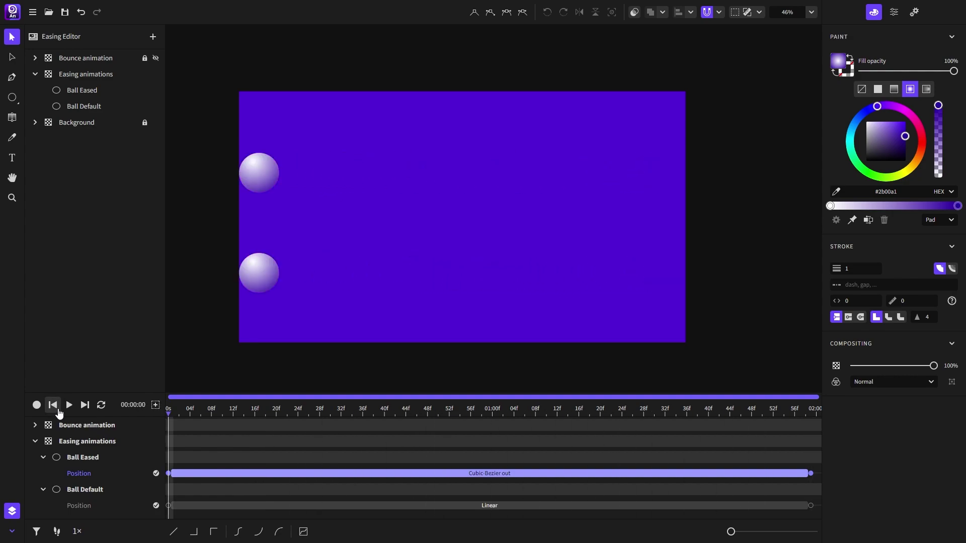
Reshape the Bezier curve to 0.70, -0.52, 0.28, 1.39 and preview it against the linear ball.
click(303, 531)
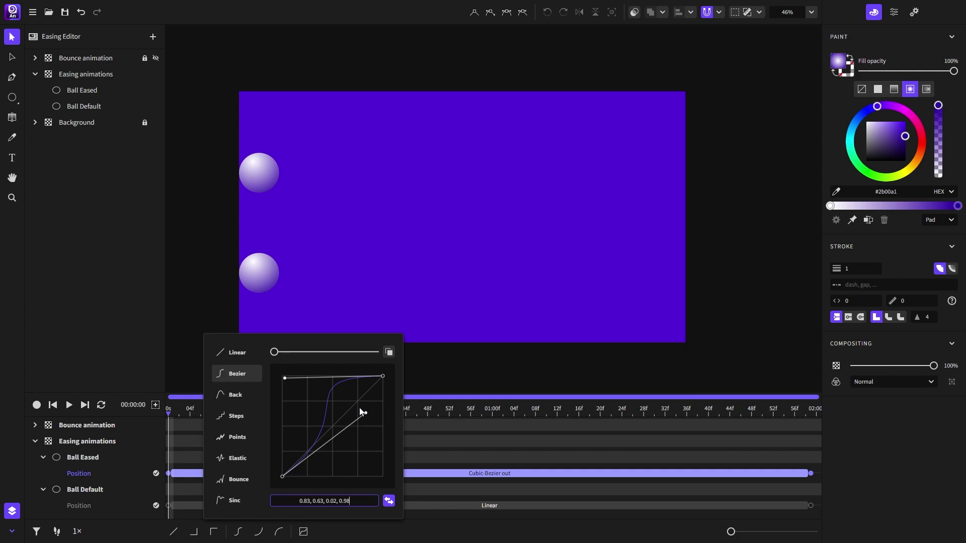
scroll(337, 403, down, 5)
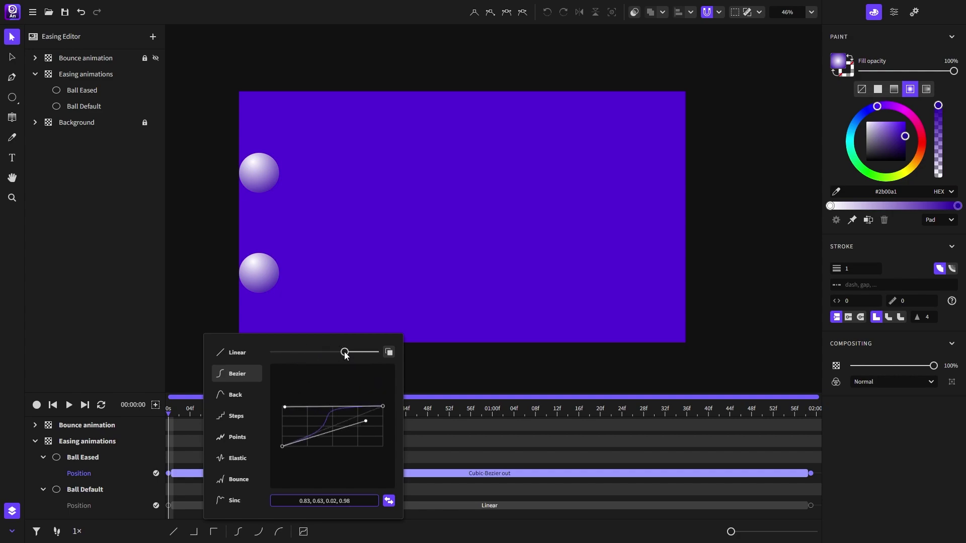
mouse_move(346, 352)
mouse_down()
mouse_move(375, 351)
mouse_move(313, 351)
mouse_move(346, 351)
mouse_up()
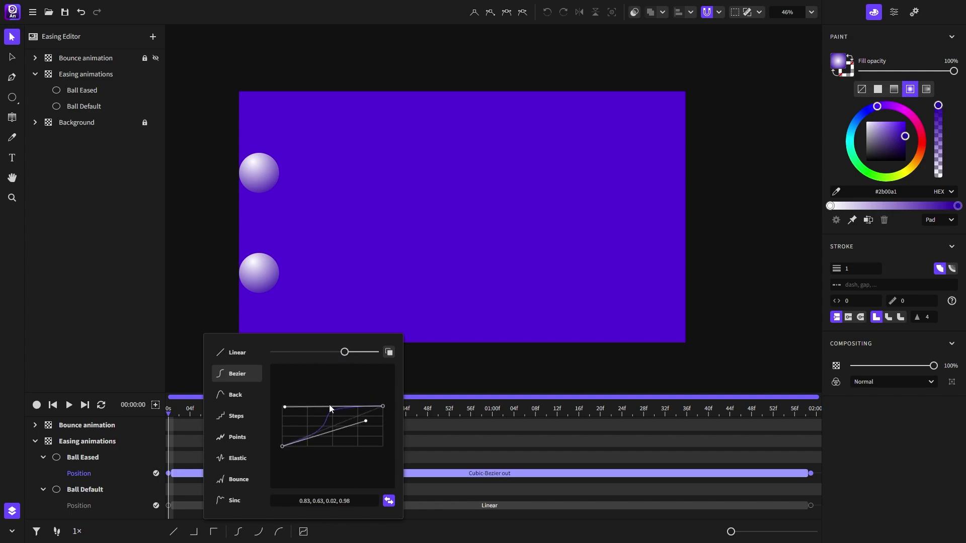
scroll(329, 408, up, 3)
scroll(328, 408, down, 4)
scroll(327, 408, up, 3)
scroll(327, 409, down, 2)
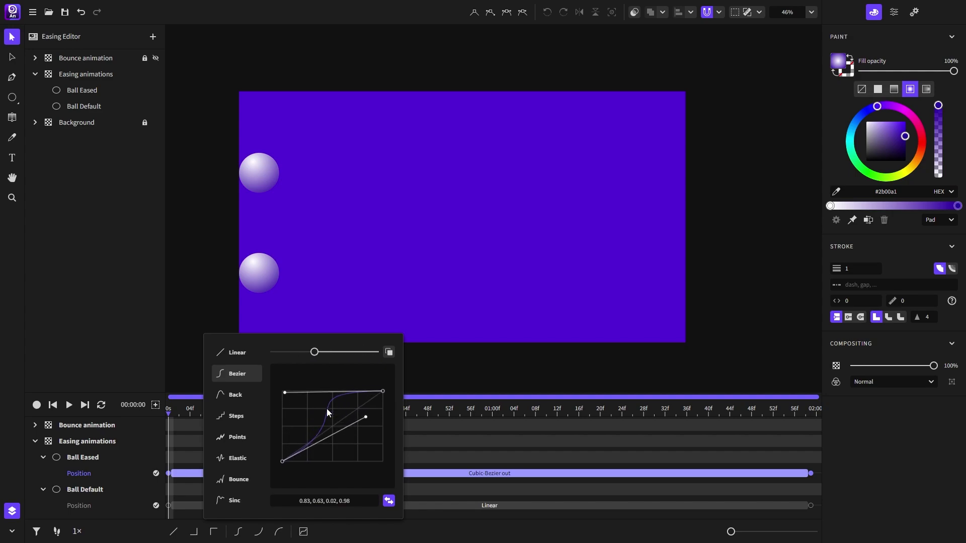
drag(286, 396, 312, 368)
drag(366, 417, 353, 498)
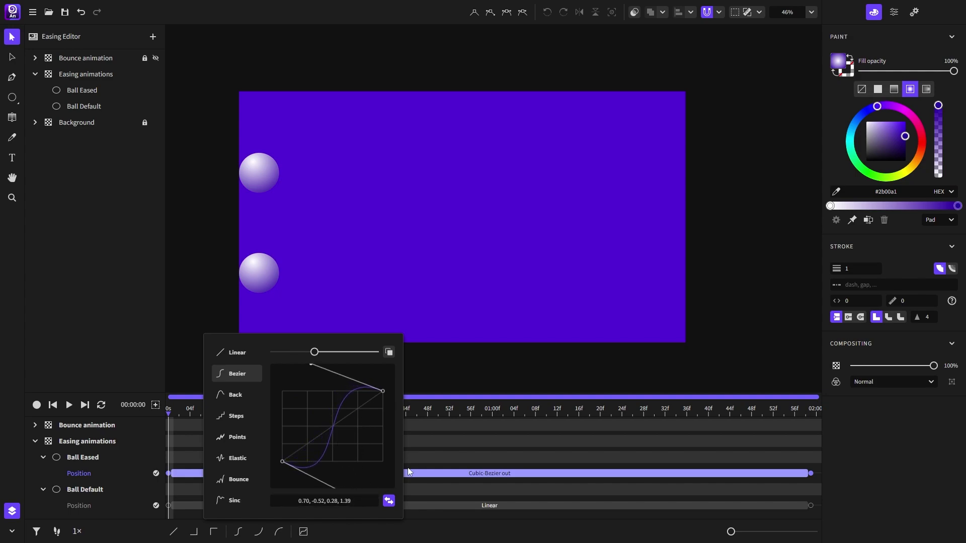
click(422, 450)
click(69, 405)
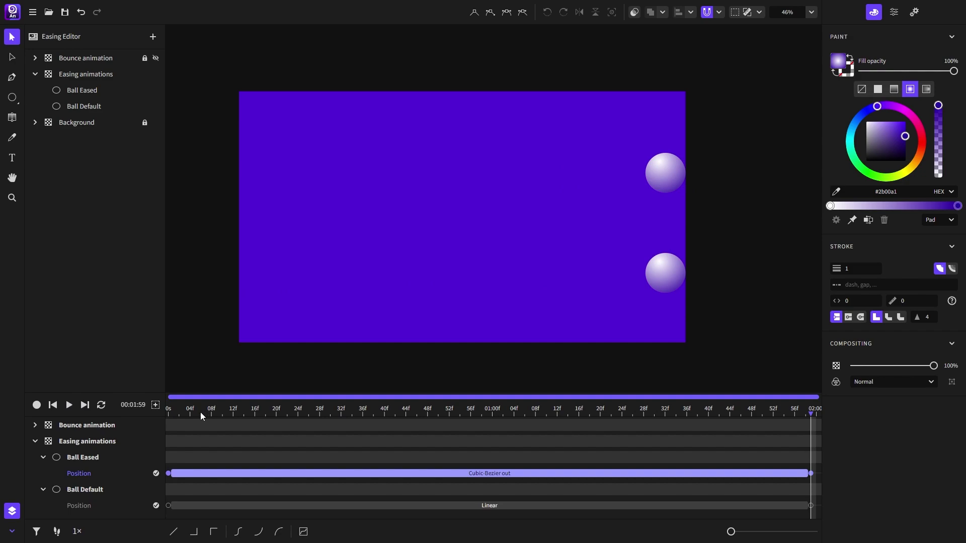
click(53, 405)
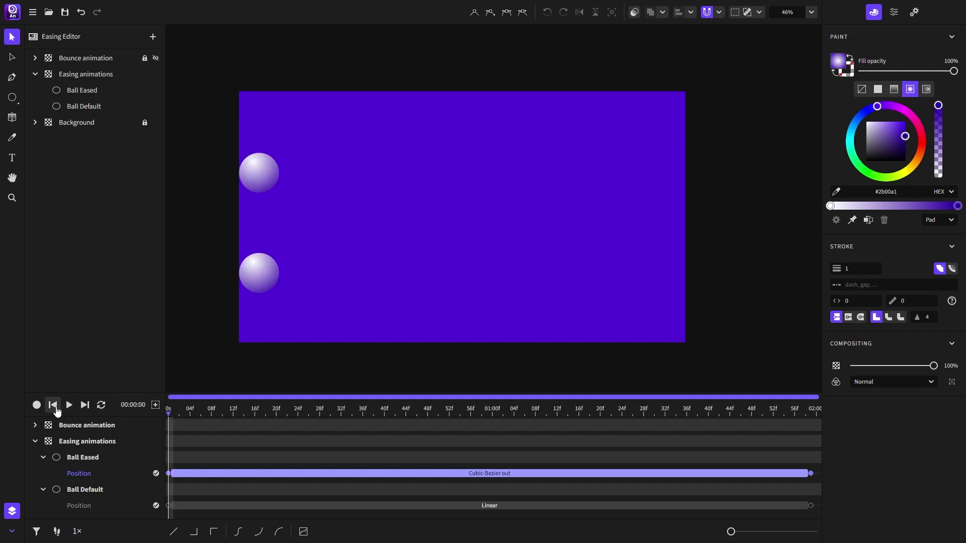
Curve Ball Eased's motion path, reshape it by dragging a handle, and play it.
click(258, 189)
click(522, 14)
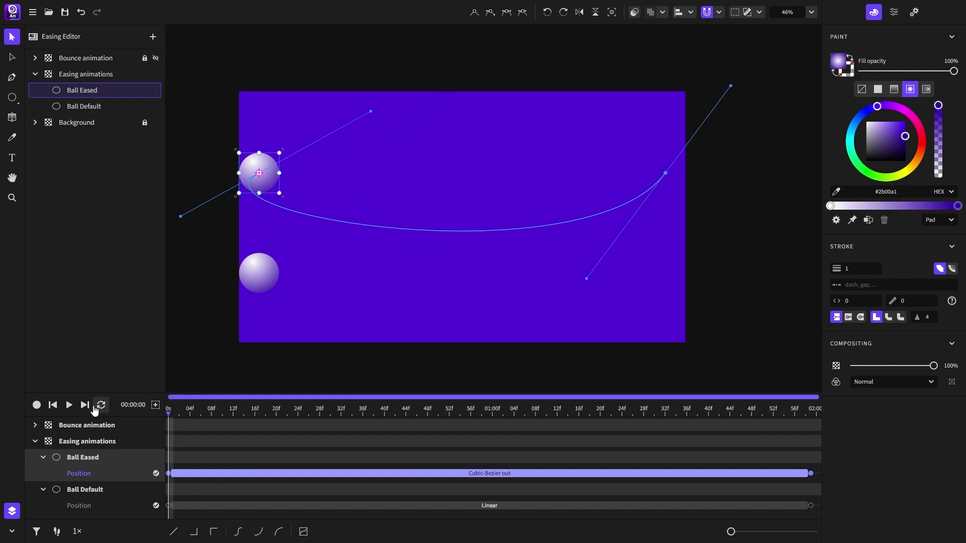
click(69, 405)
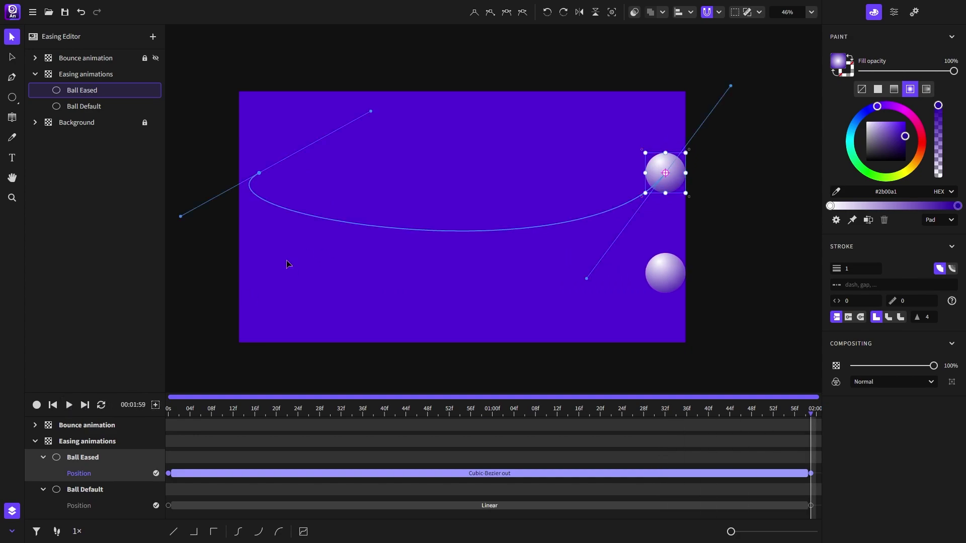
click(180, 413)
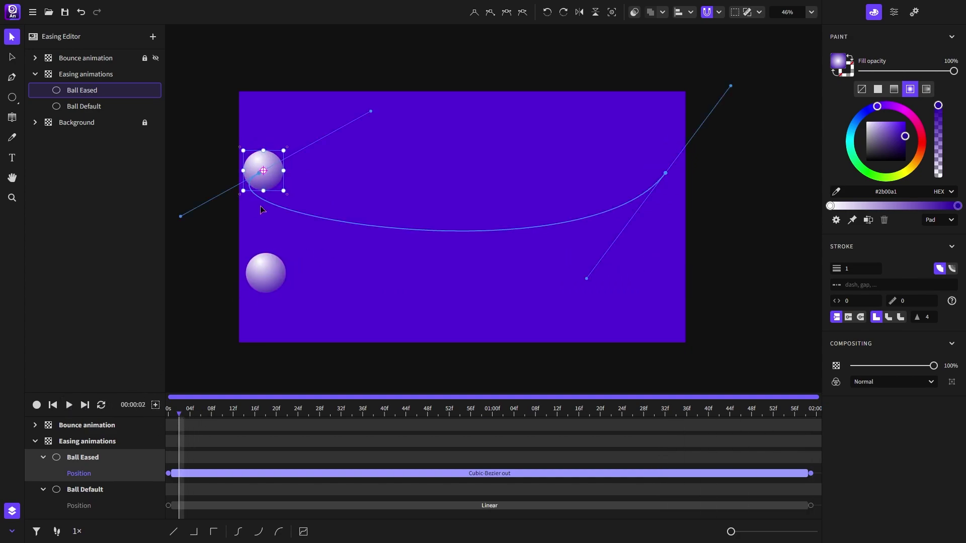
drag(371, 113, 174, 106)
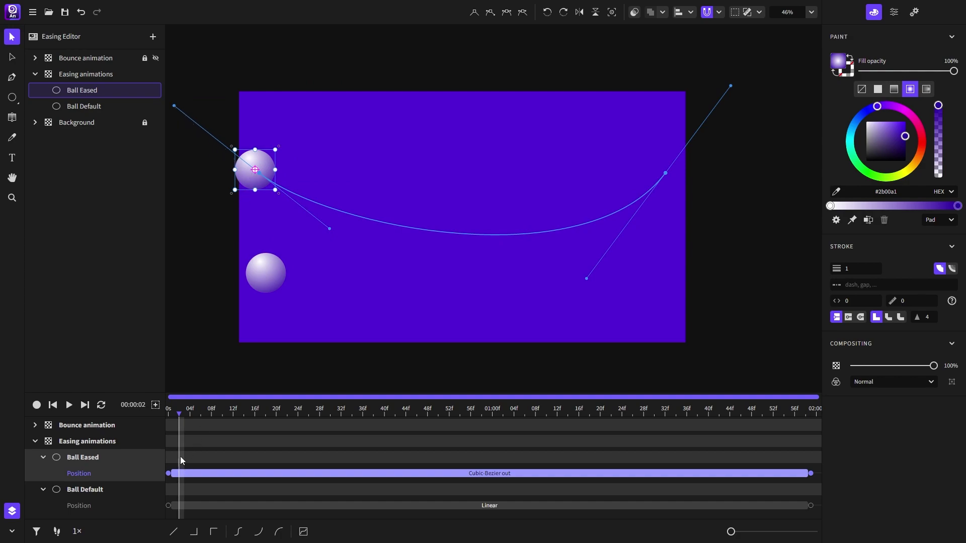
mouse_move(180, 414)
mouse_down()
mouse_move(322, 413)
mouse_move(178, 409)
mouse_up()
click(69, 405)
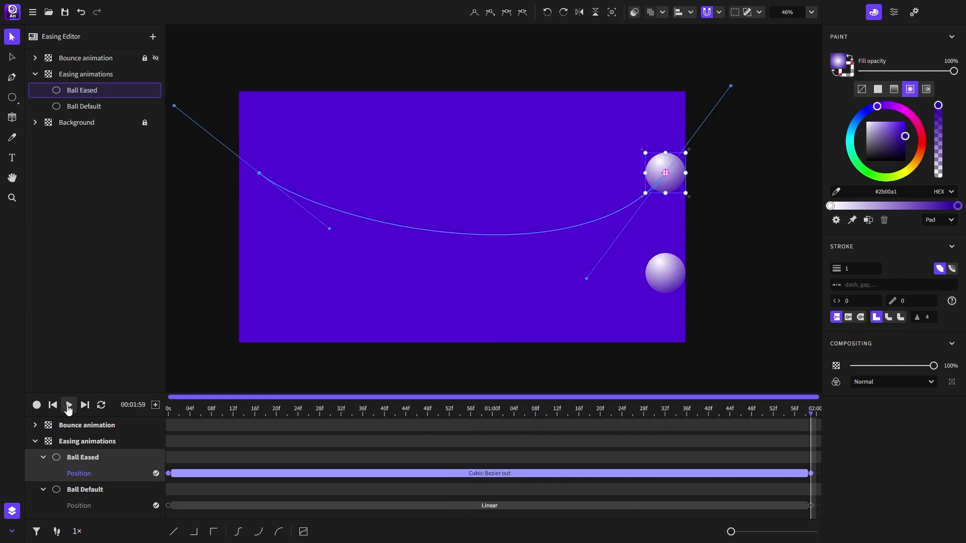
Straighten Ball Eased's motion path back into a horizontal line and rewind to the start.
click(474, 15)
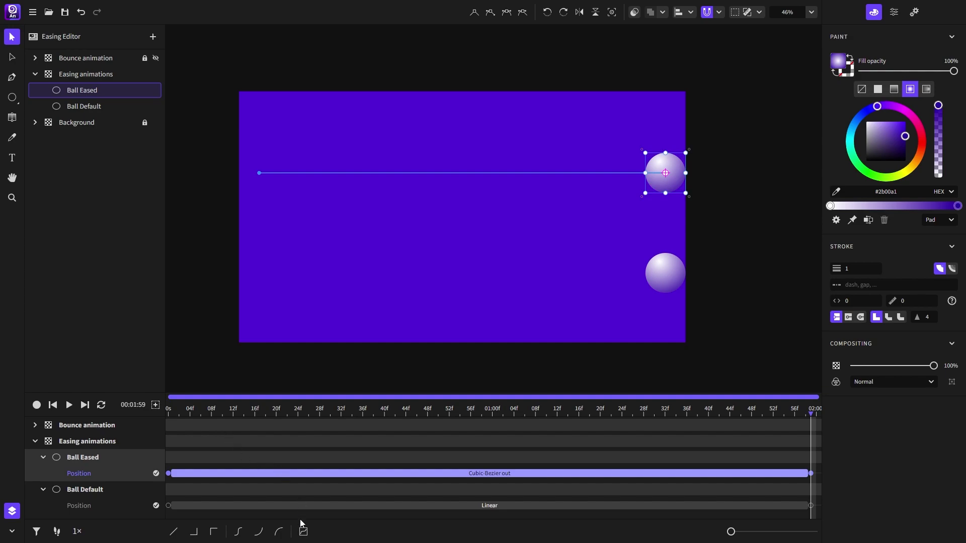
key(Home)
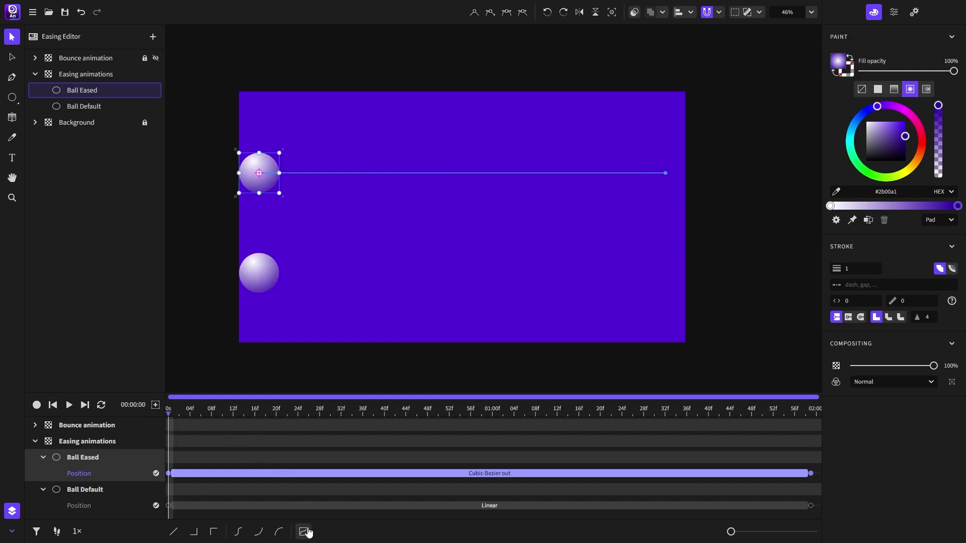
click(304, 532)
Set Ball Eased's easing to Back with amplitude 3 and preview it.
click(237, 396)
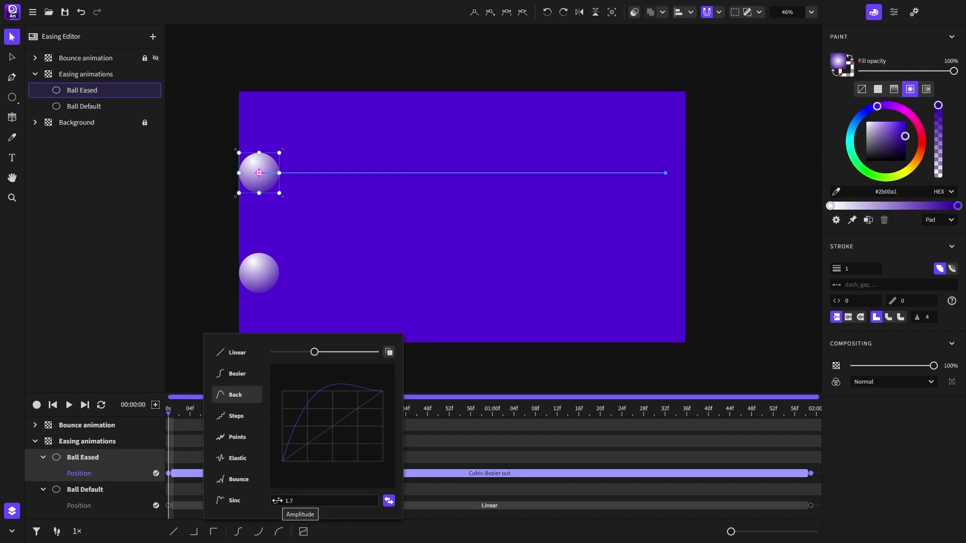
drag(277, 500, 311, 505)
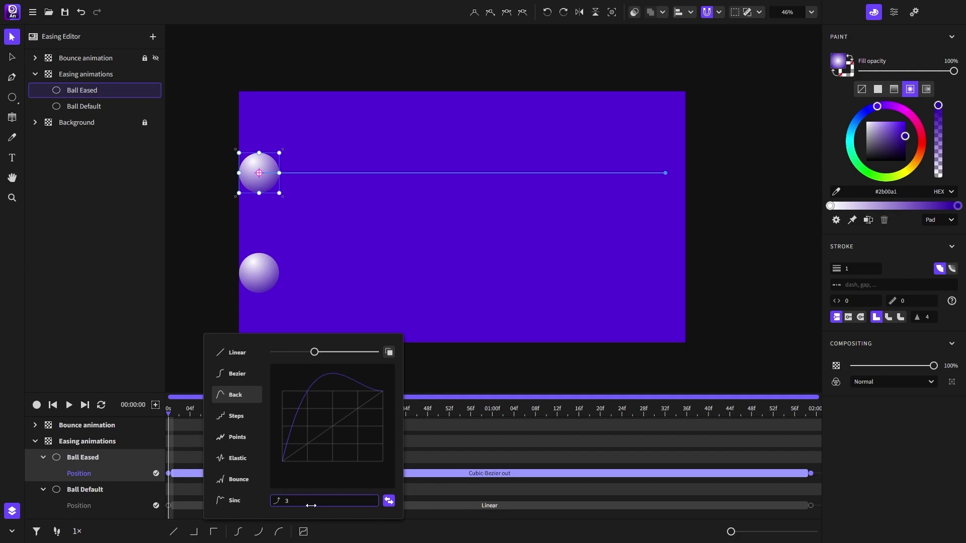
click(432, 495)
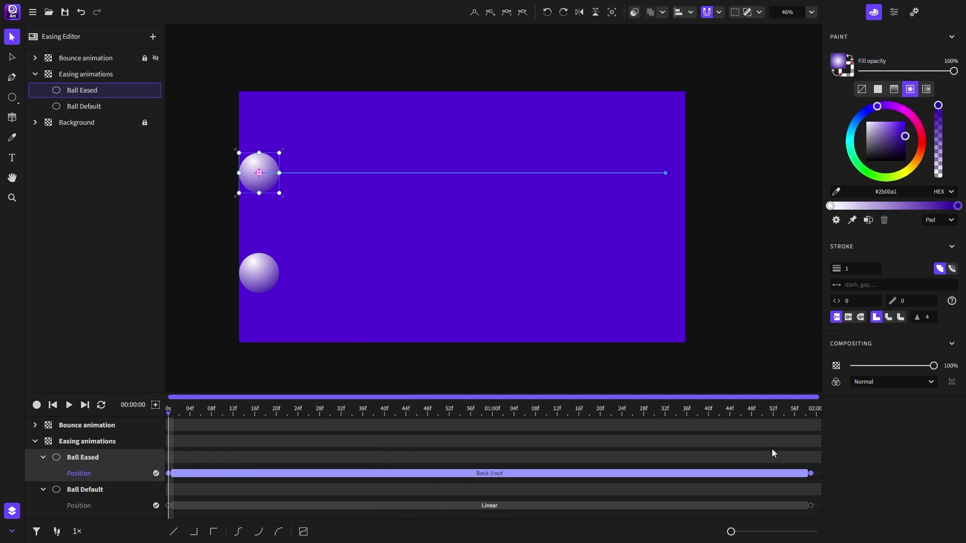
click(69, 405)
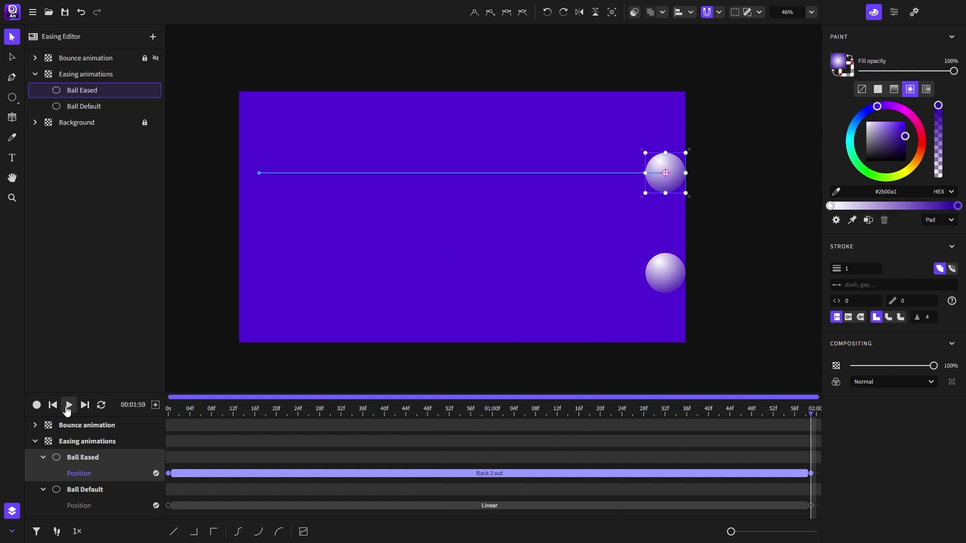
Flip the Back easing from out to in and play the result.
click(303, 531)
click(389, 502)
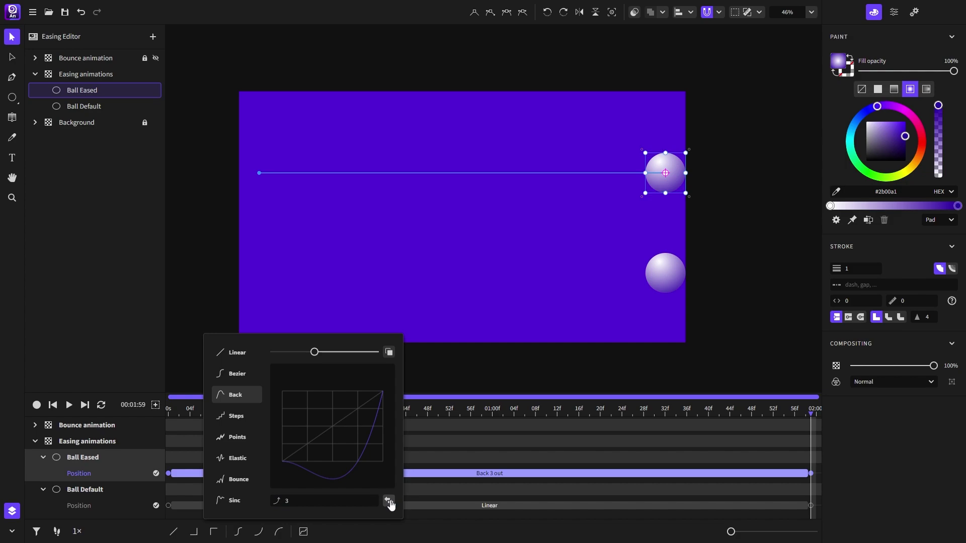
click(433, 488)
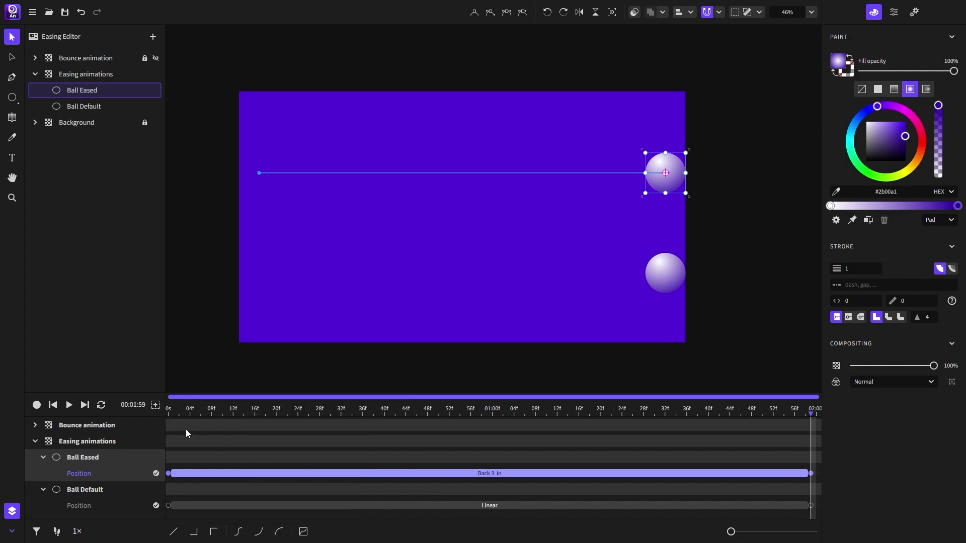
click(68, 405)
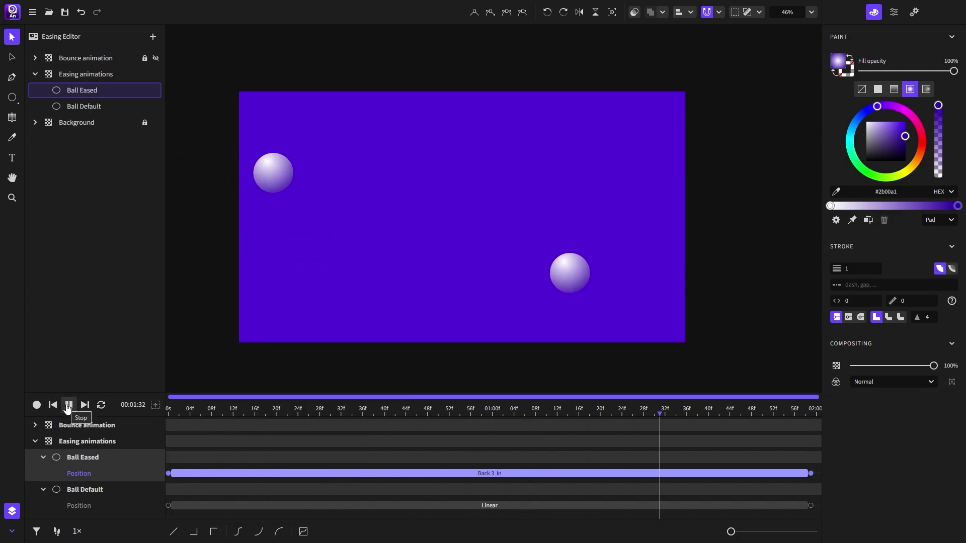
Switch Ball Eased's easing to Steps and play the stepped motion from the start.
click(303, 532)
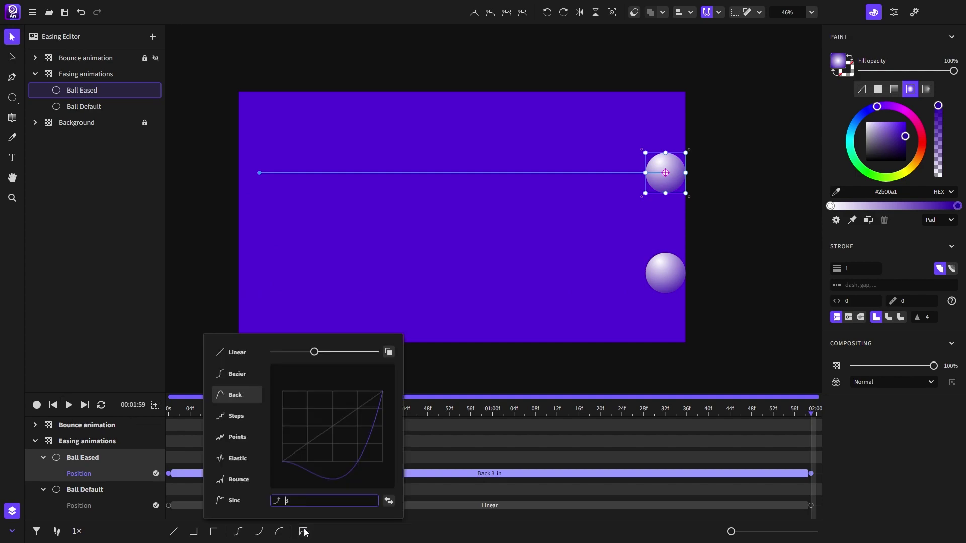
click(239, 417)
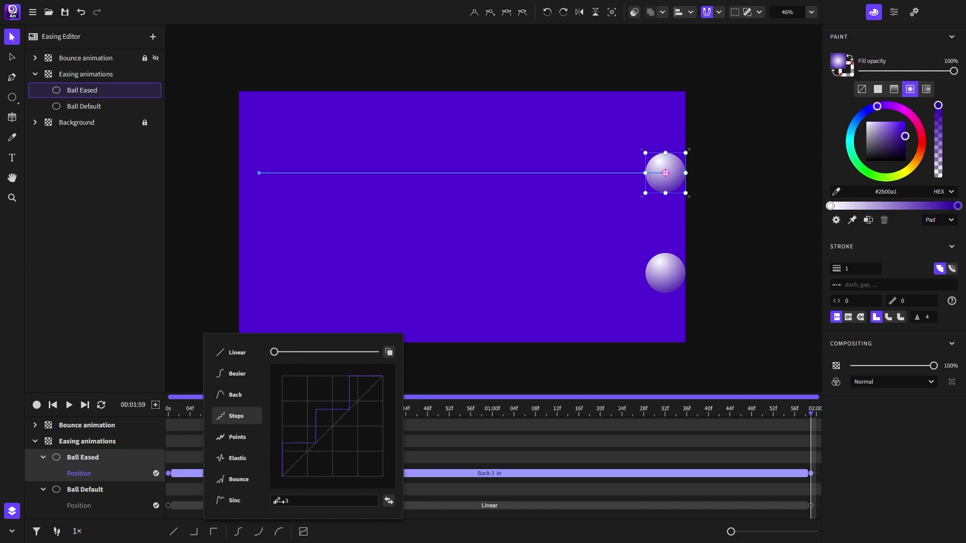
click(438, 454)
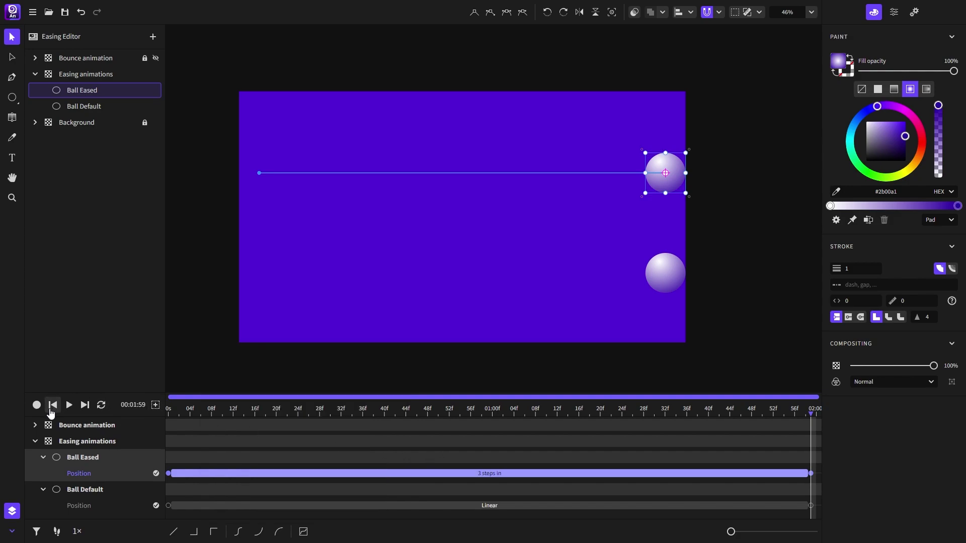
click(53, 405)
click(69, 406)
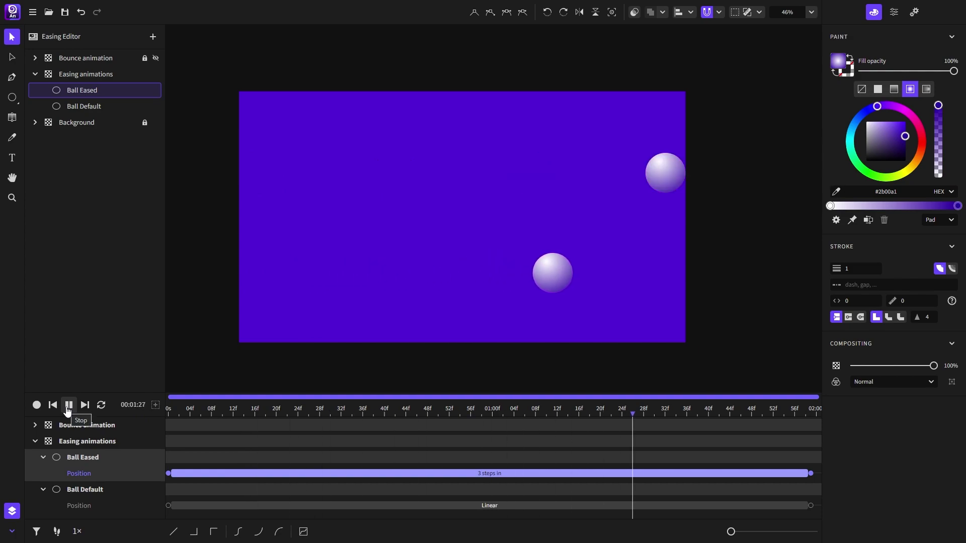
Raise the step count from 3 to 10 and play the animation.
click(304, 531)
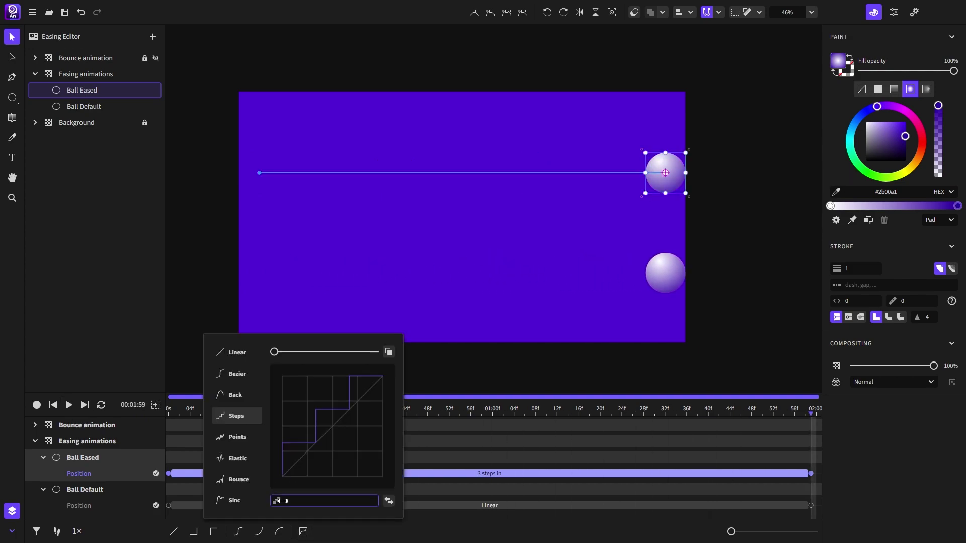
drag(280, 501, 359, 513)
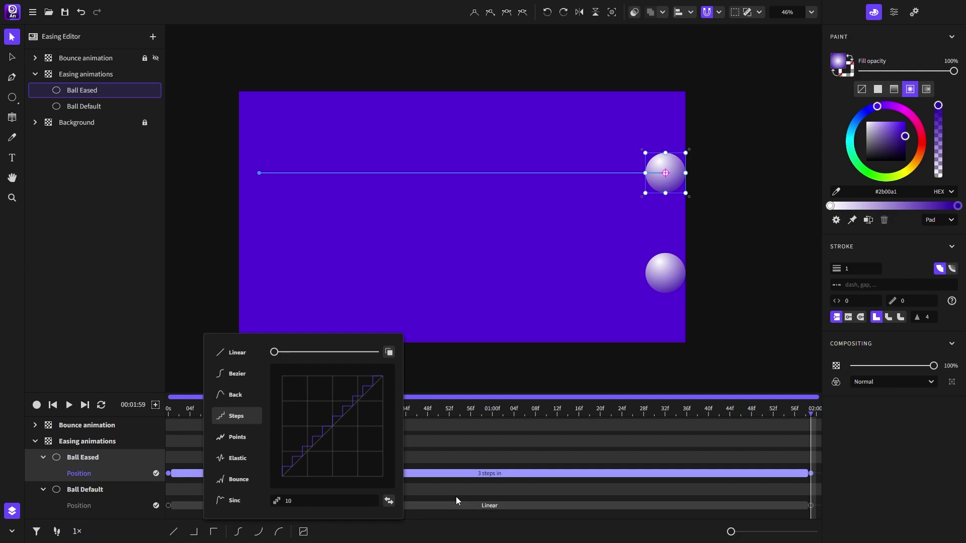
click(457, 501)
click(69, 406)
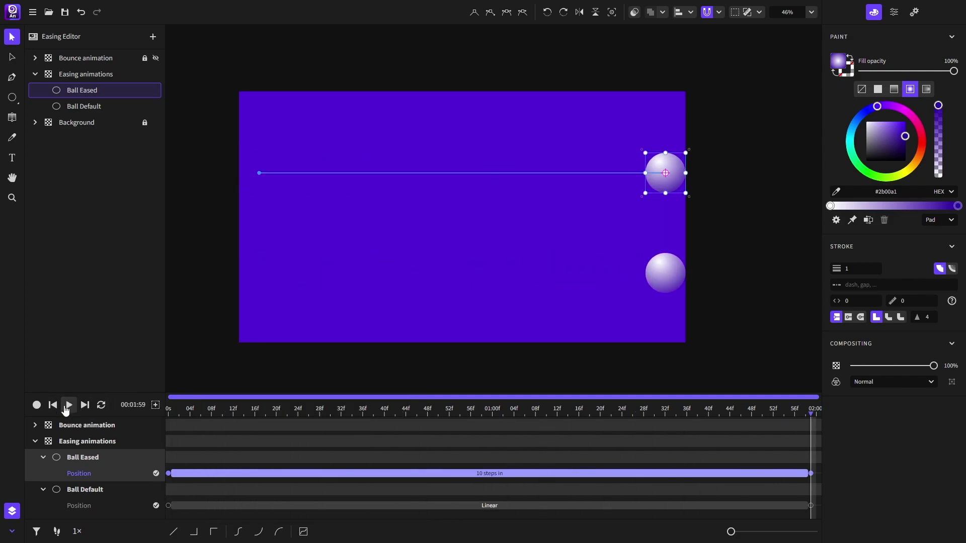
Switch Ball Eased's easing to Points and play it.
click(307, 535)
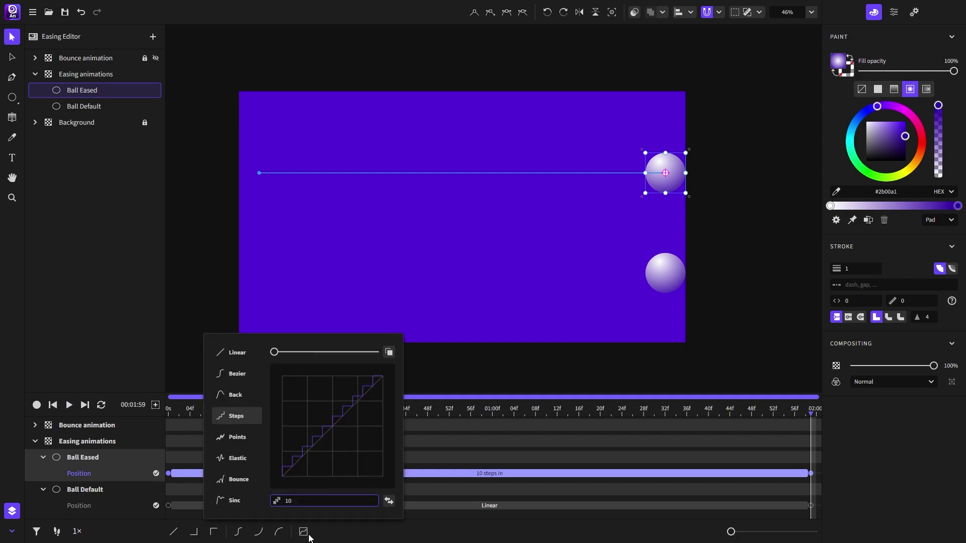
click(241, 440)
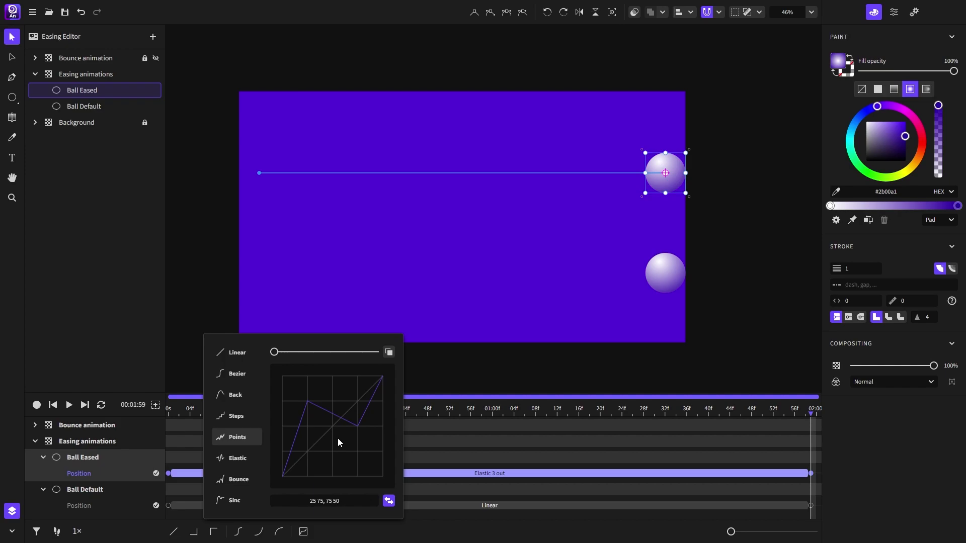
click(69, 405)
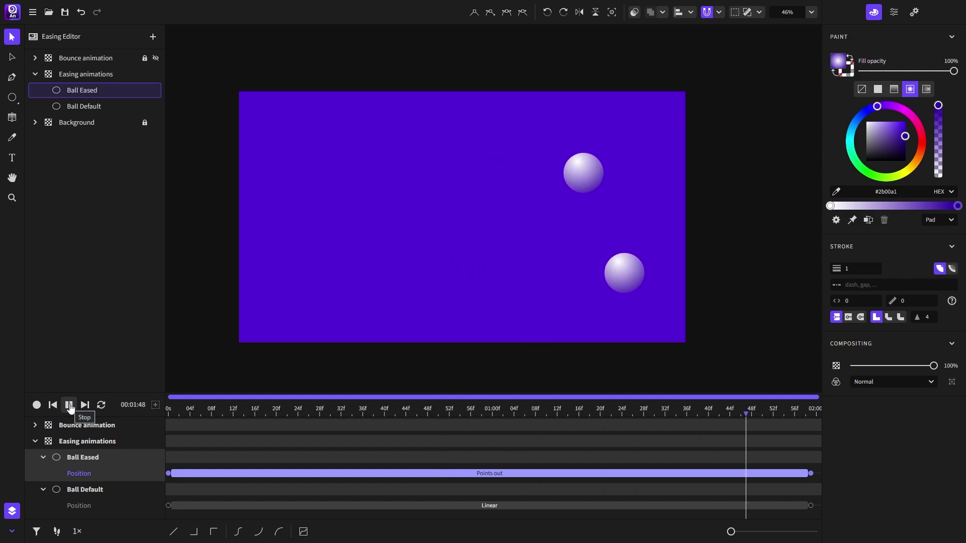
Set the Points easing values to 25 75, 75 50, 75 0 and rewind.
click(303, 533)
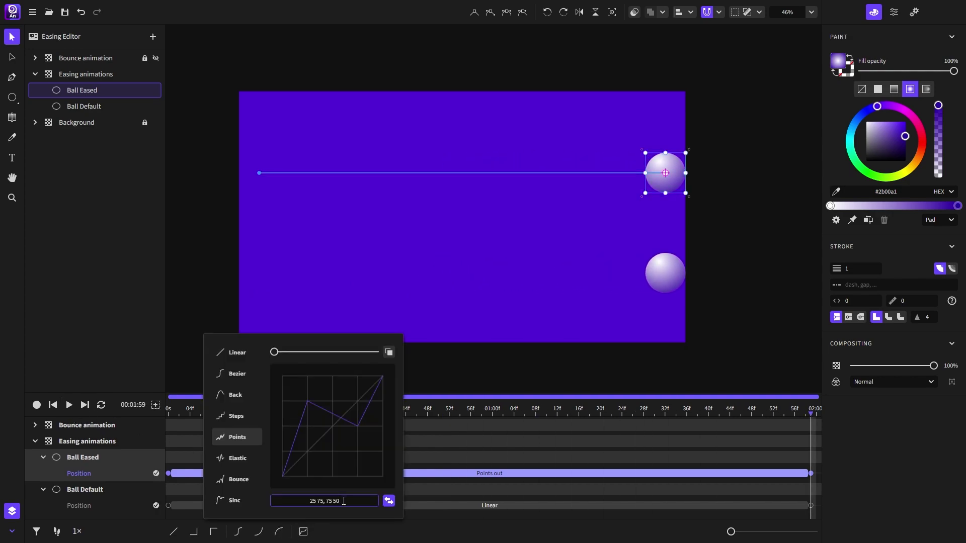
text(, 75 0)
click(423, 485)
click(70, 406)
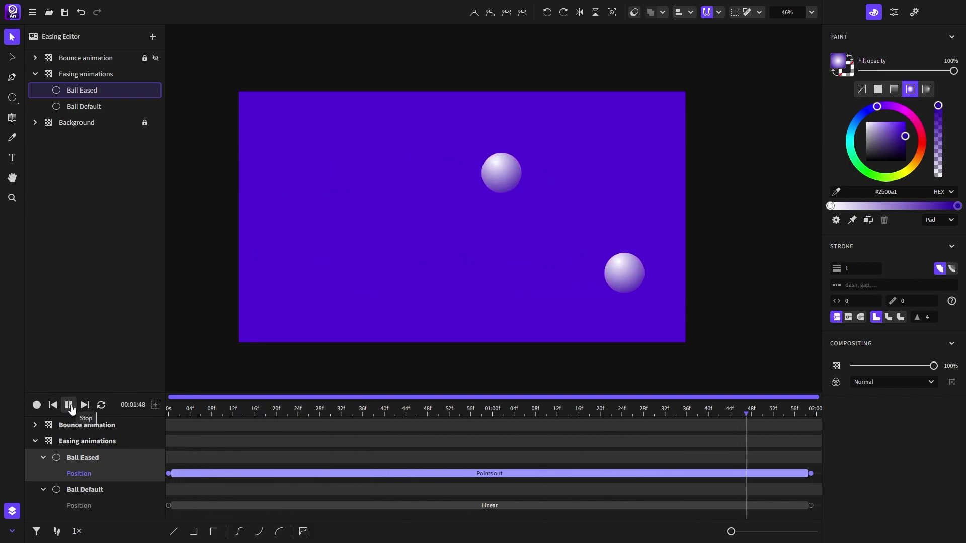
click(304, 532)
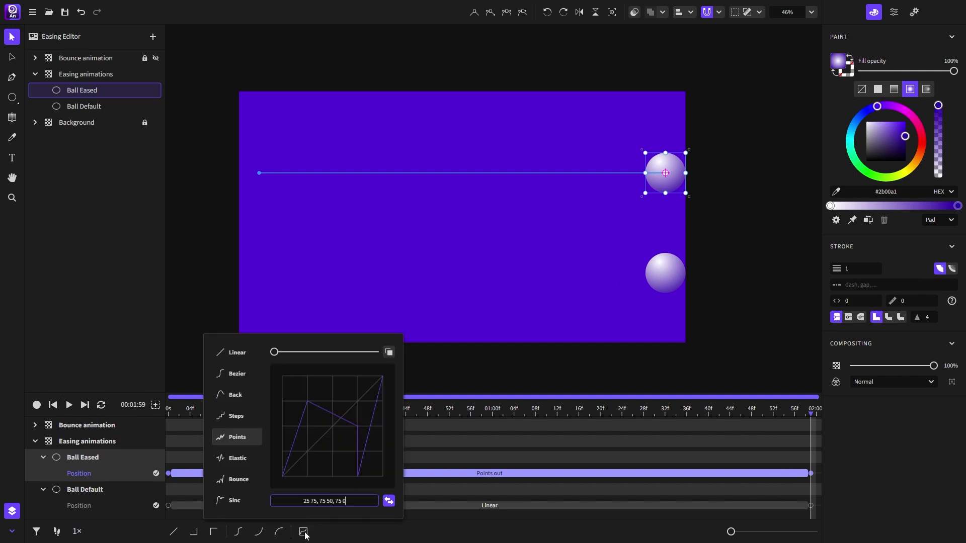
Switch Ball Eased's easing to Elastic and play it from the start.
click(244, 461)
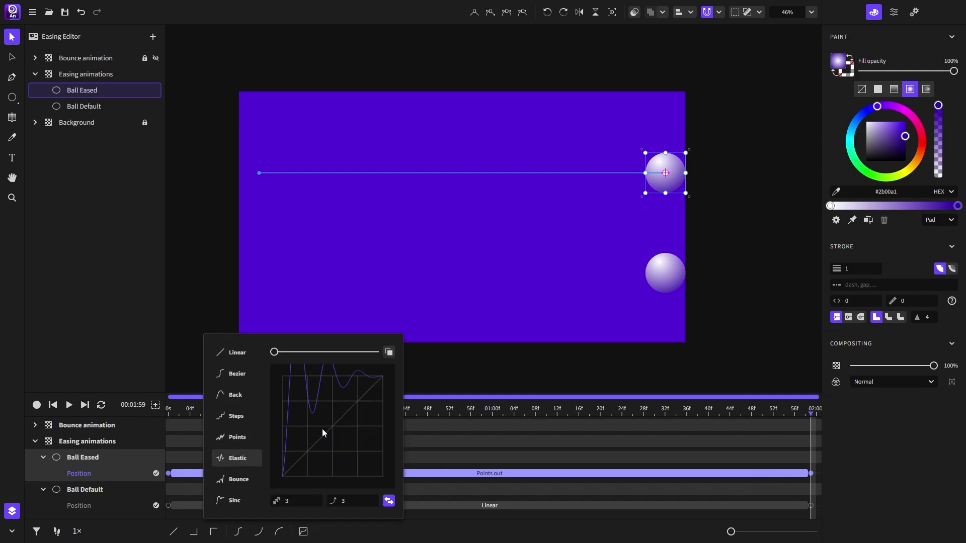
scroll(336, 420, down, 5)
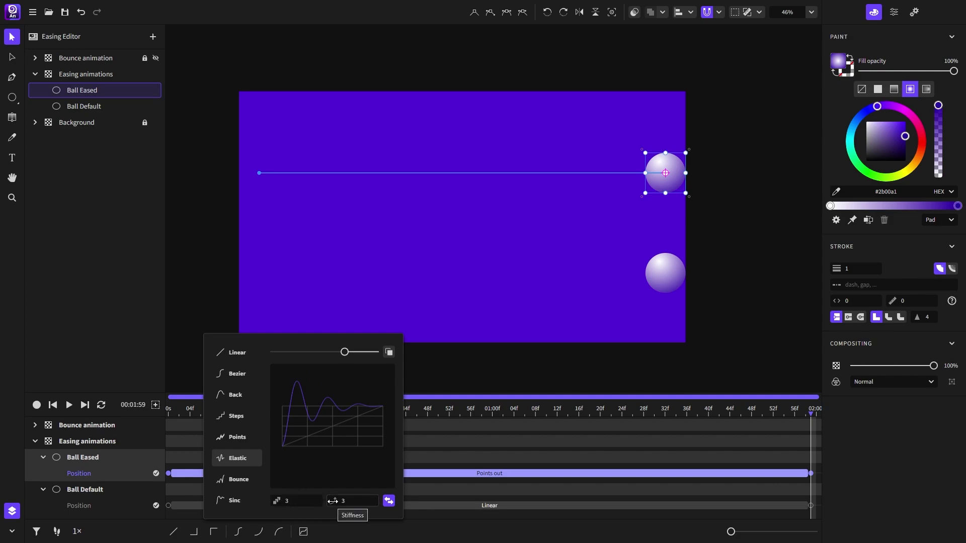
click(418, 462)
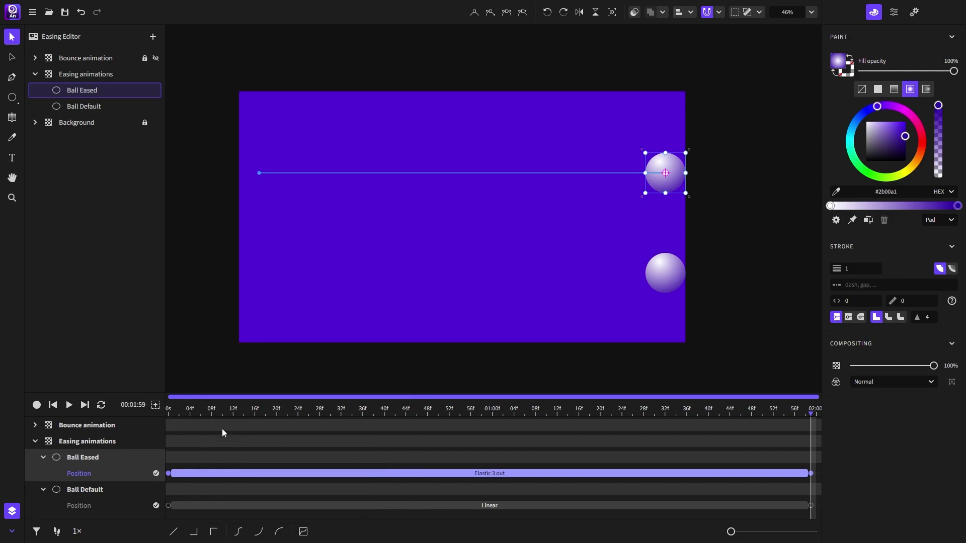
click(52, 405)
click(71, 406)
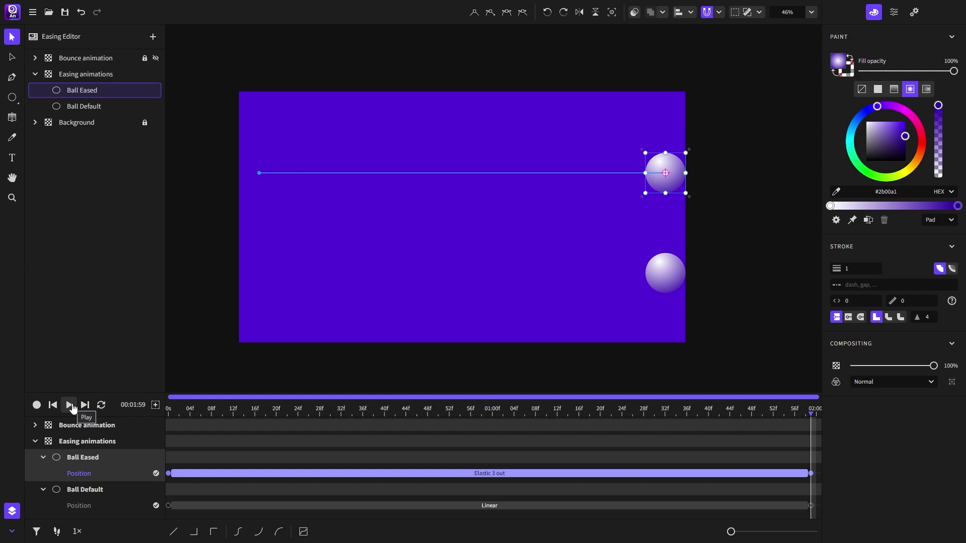
Raise the Elastic oscillation count to 13 and rewind to the start.
click(303, 532)
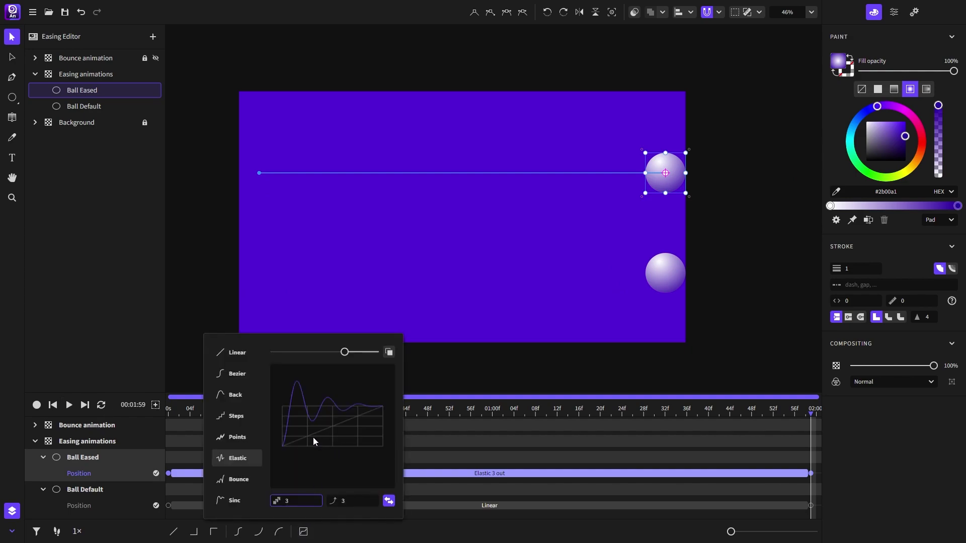
drag(281, 501, 443, 471)
click(439, 460)
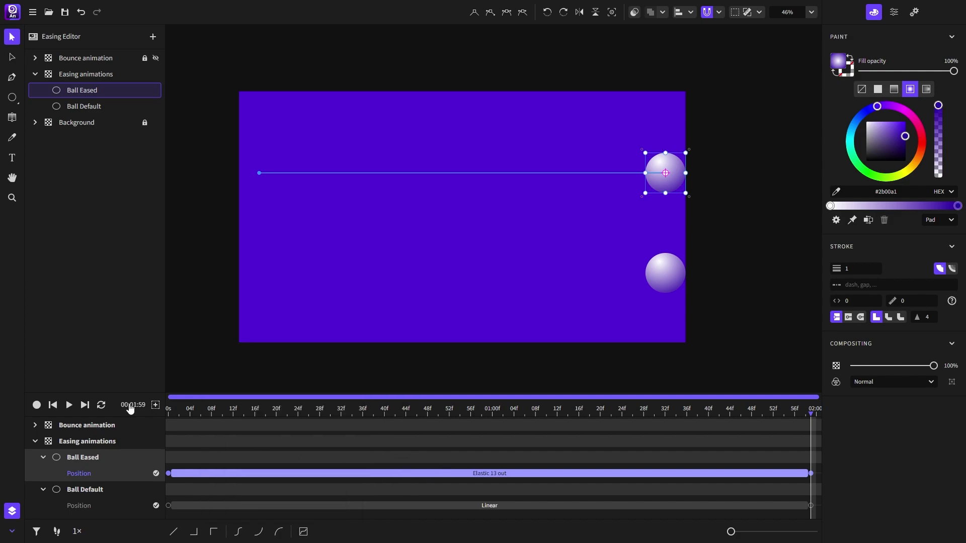
click(53, 405)
Turn on looped playback, play, and pause partway through.
scroll(406, 214, down, 2)
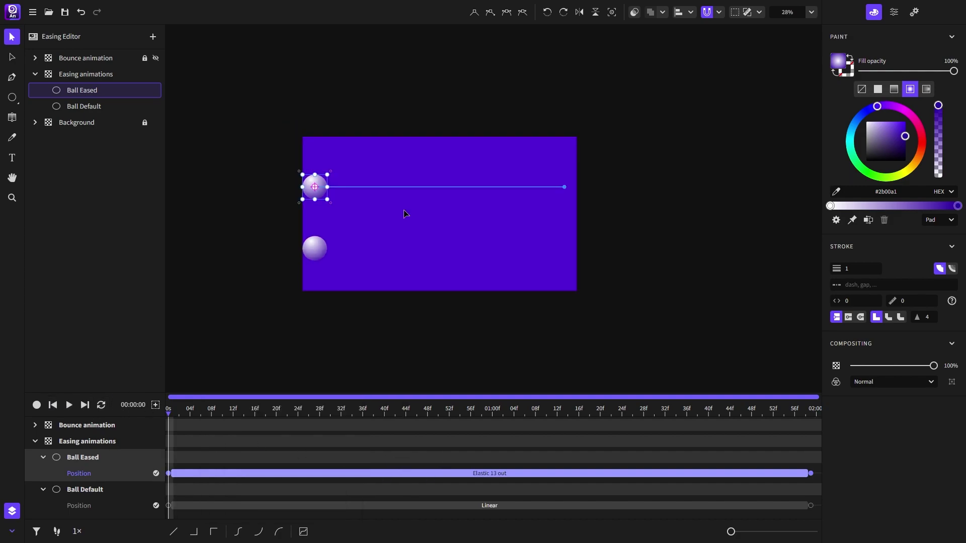
click(101, 405)
click(71, 408)
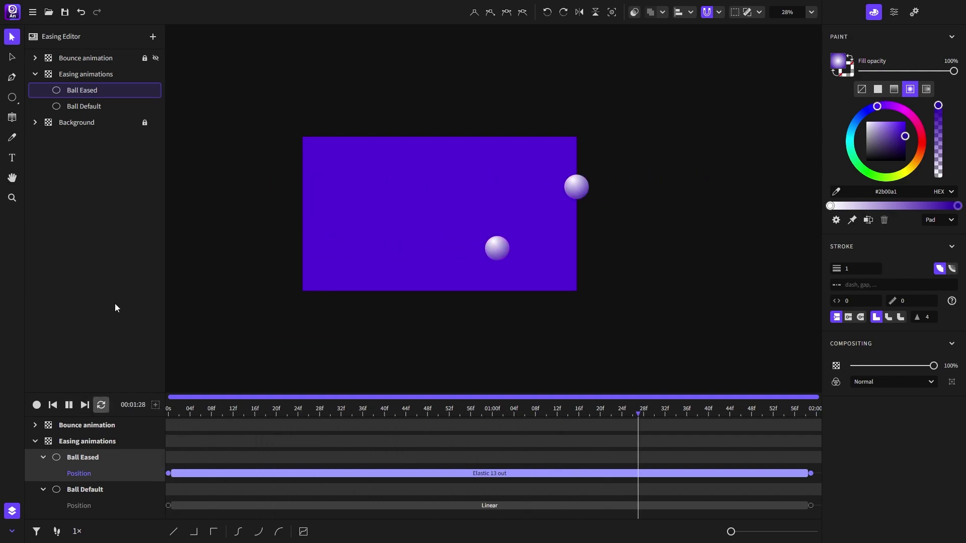
click(69, 405)
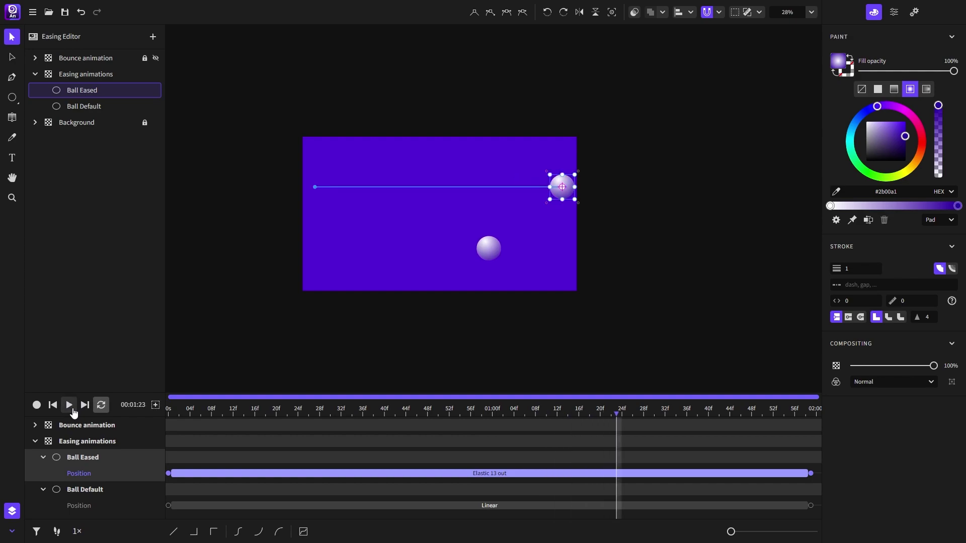
Set the Elastic stiffness to 3.6 and oscillations to 4, then preview and stop.
click(301, 529)
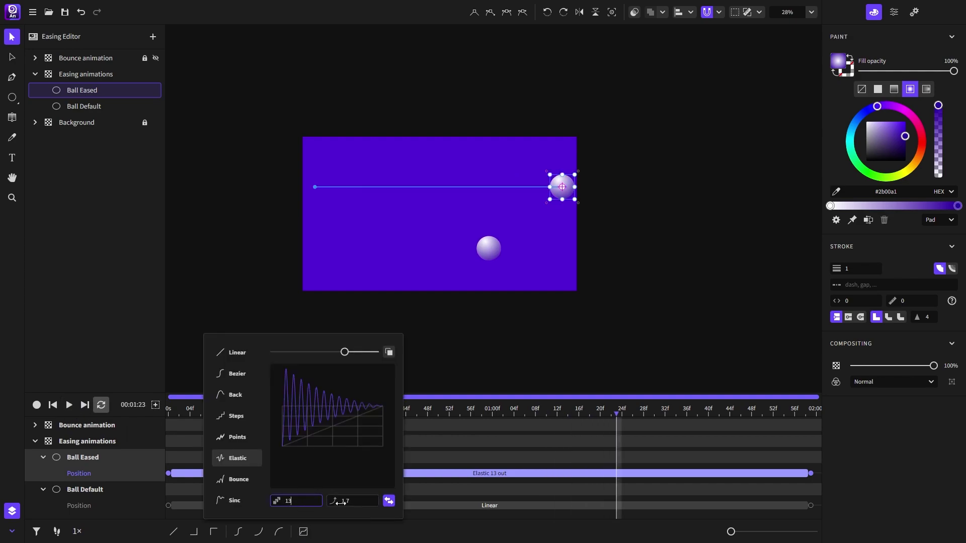
drag(341, 502, 383, 505)
drag(282, 501, 250, 504)
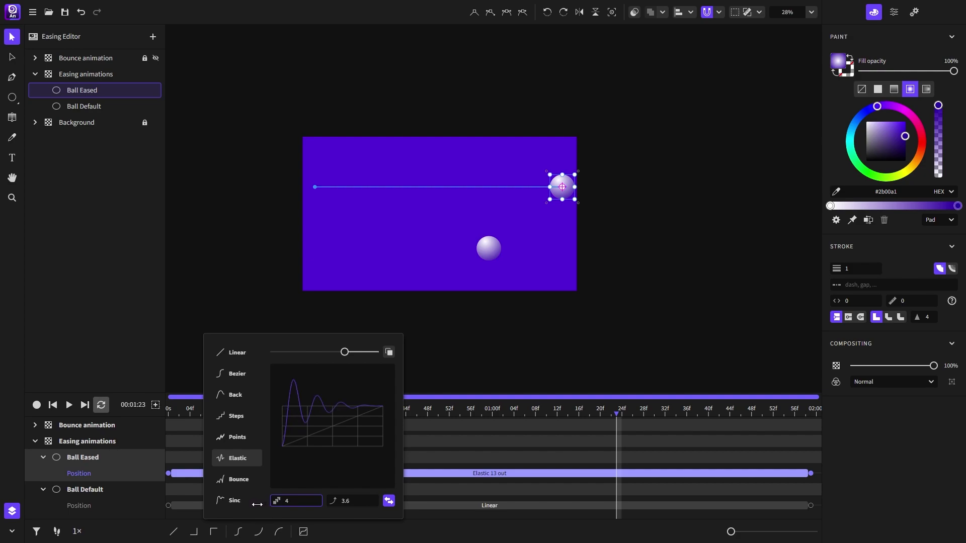
click(69, 405)
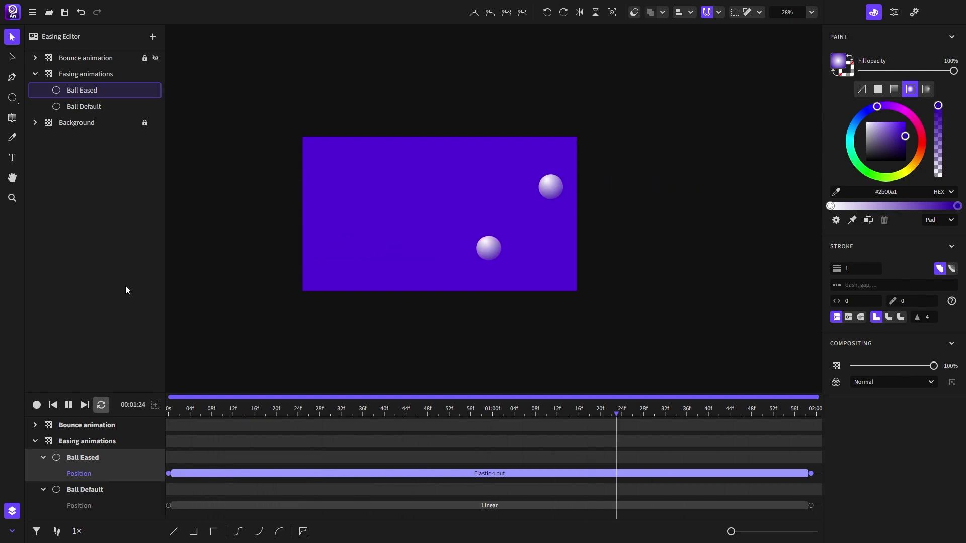
click(74, 406)
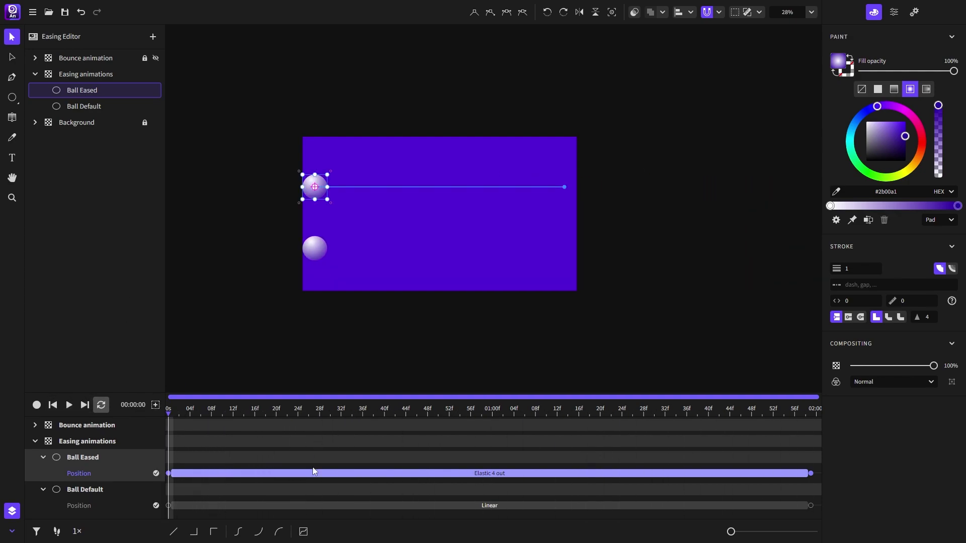
Change Ball Eased's Position easing from Elastic to Bounce, with settings 3 and 1.
click(303, 531)
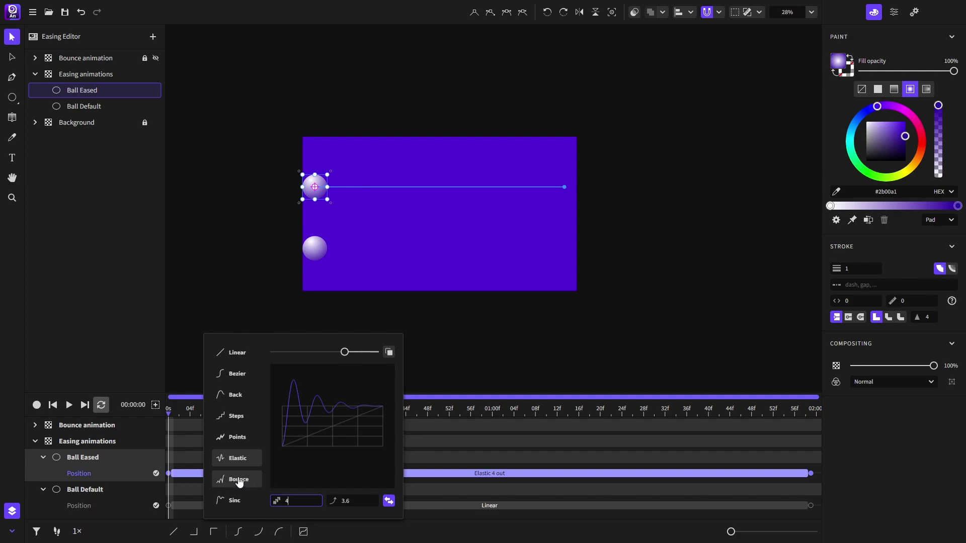
click(239, 480)
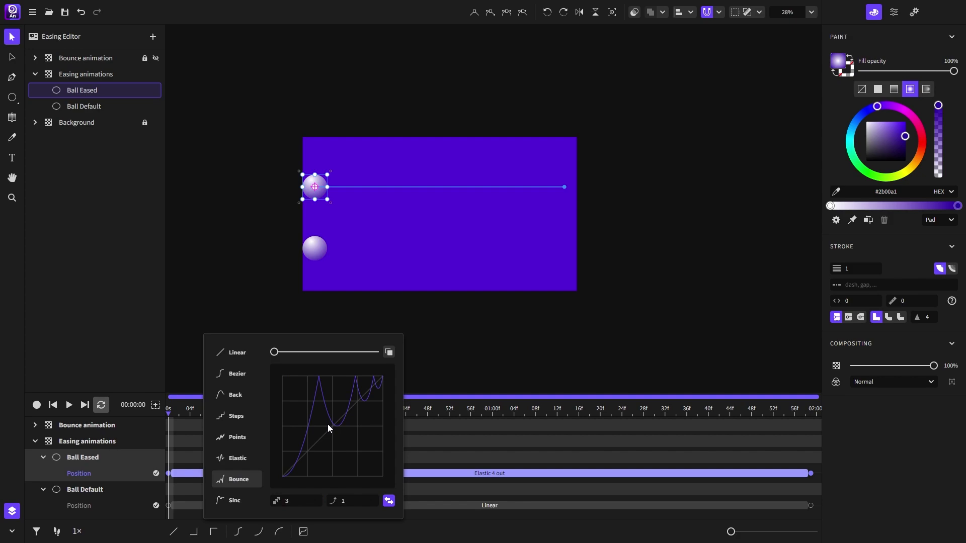
Apply Bounce, hide and collapse Easing animations, then show and expand Bounce animation to select Ball Bounce.
click(198, 219)
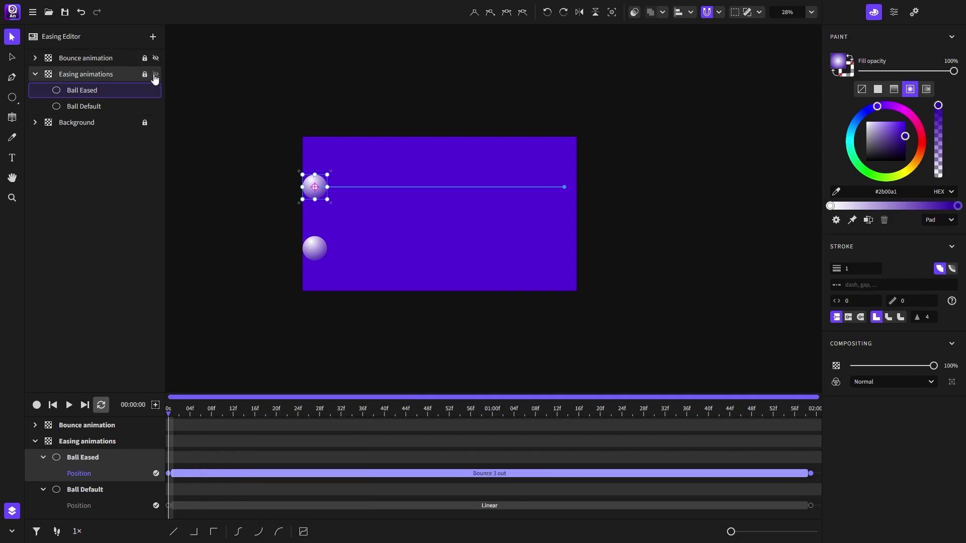
click(155, 75)
click(155, 58)
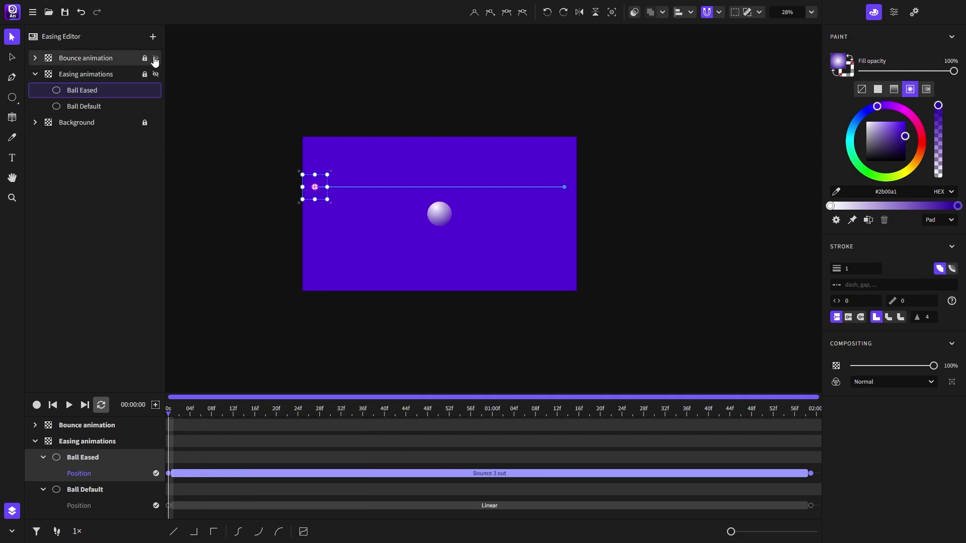
click(35, 74)
click(35, 58)
click(73, 71)
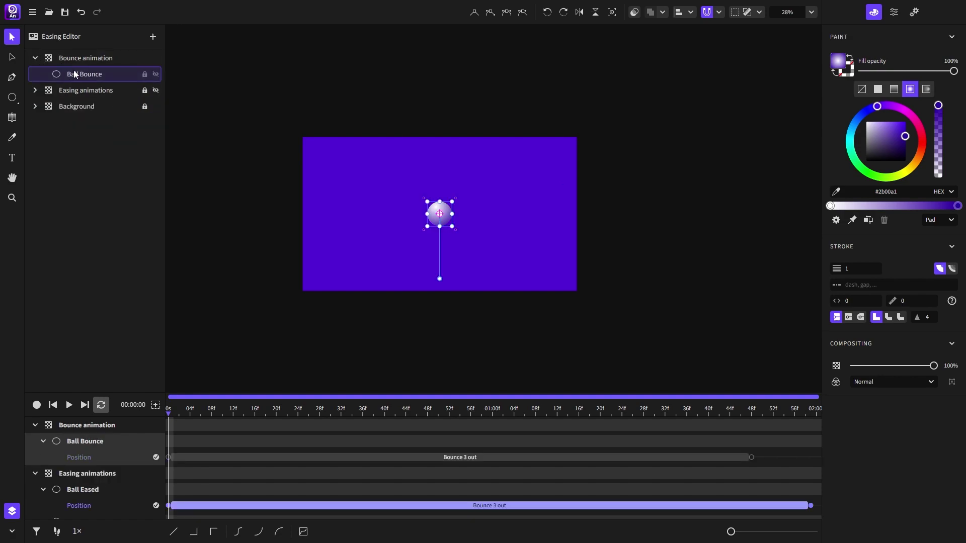
Check Ball Bounce's Bounce 3 out easing, preview the drop once, and rewind.
click(169, 457)
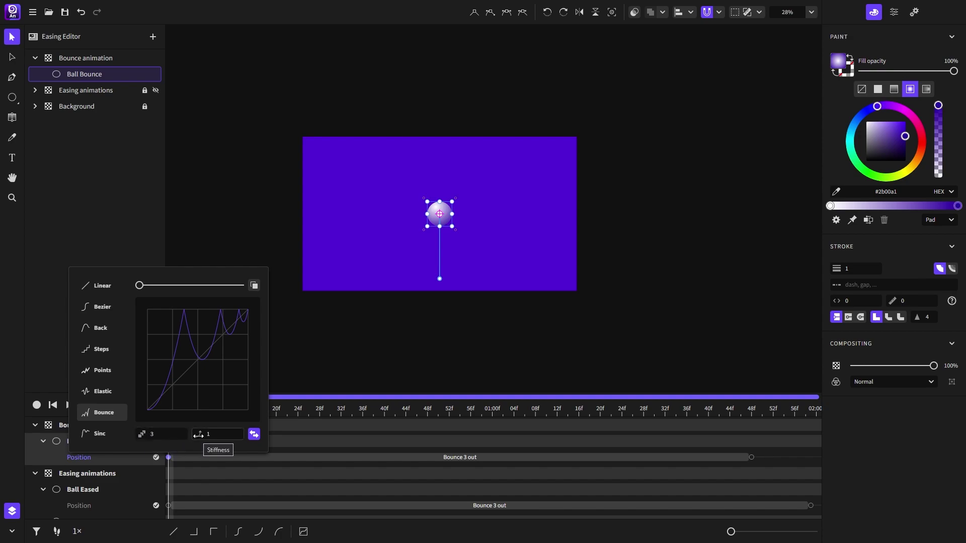
click(315, 442)
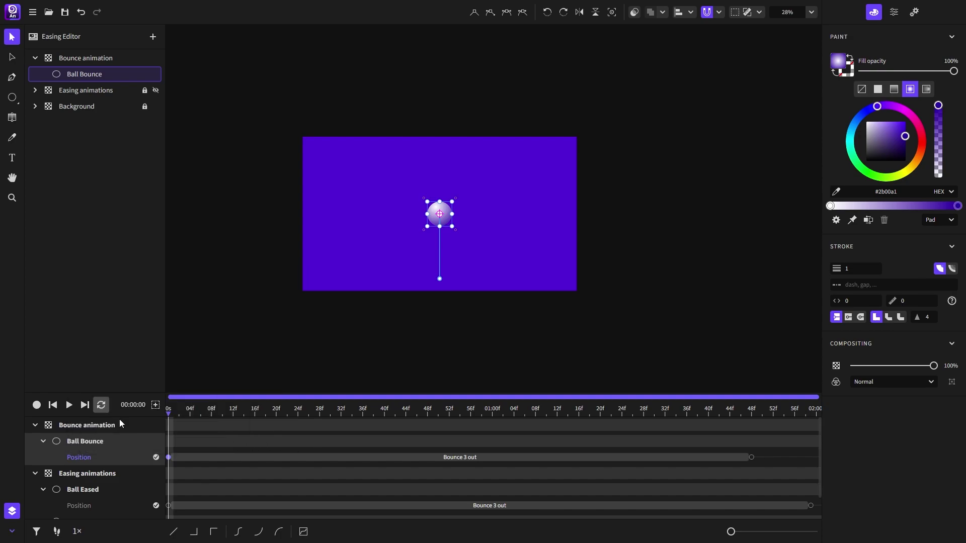
click(69, 405)
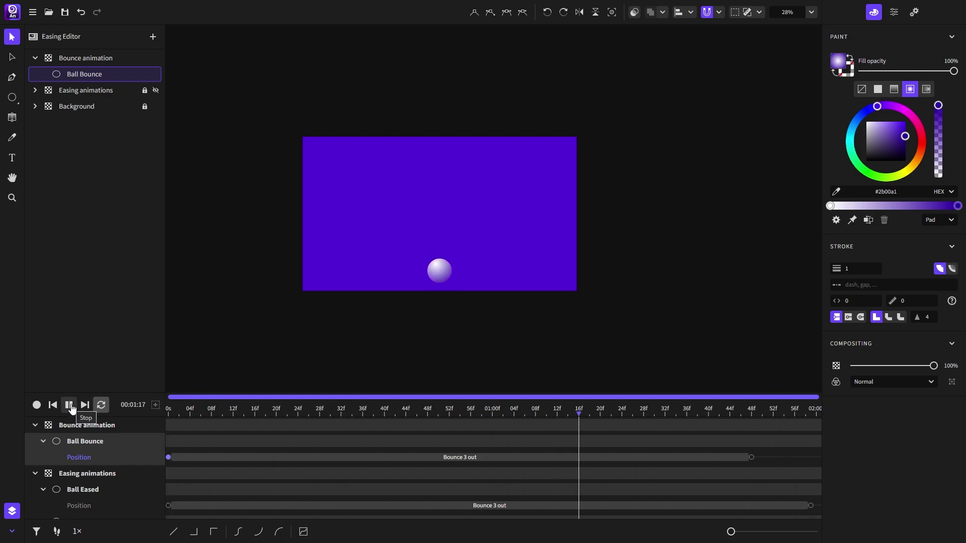
click(70, 406)
click(53, 405)
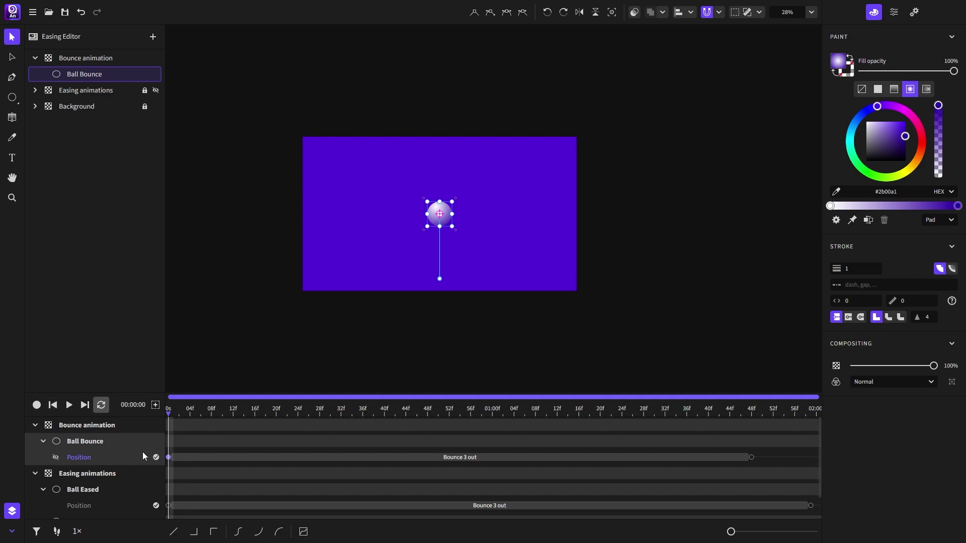
Set Ball Bounce's Bounce easing to 8 bounces with its second setting at 0.6.
click(303, 532)
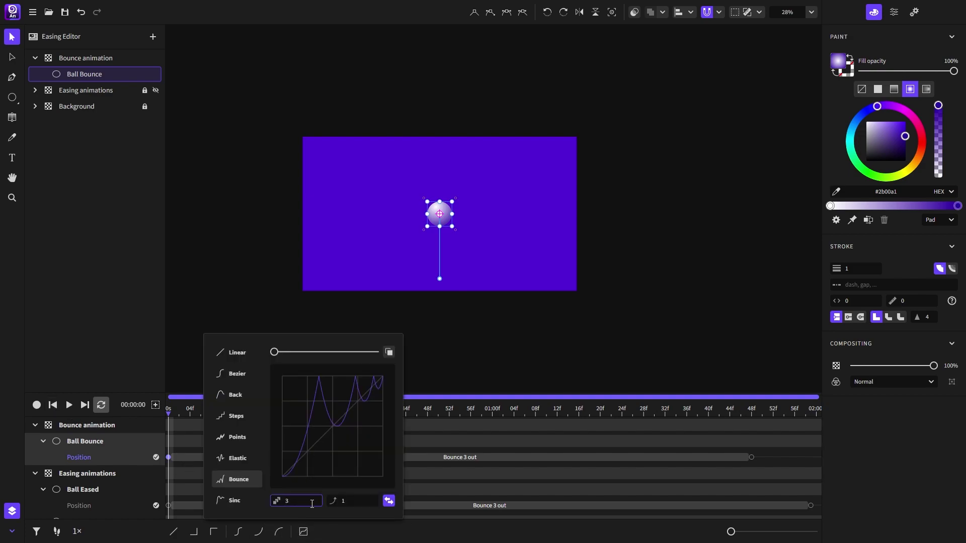
drag(277, 500, 309, 500)
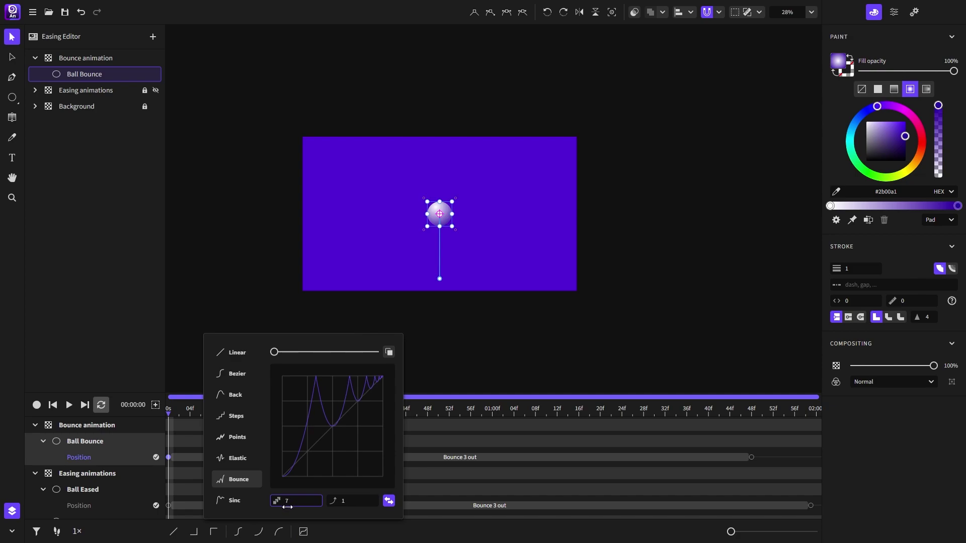
drag(350, 507, 324, 508)
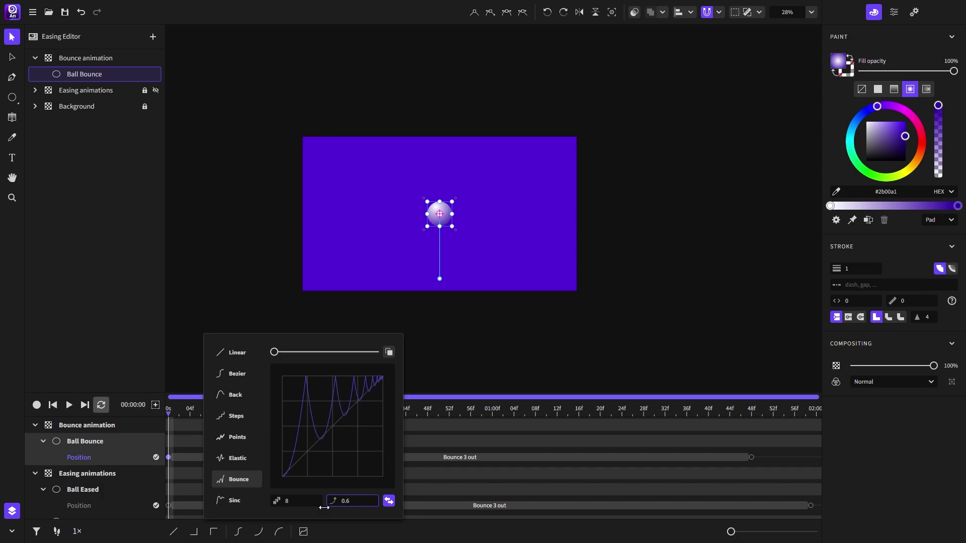
click(429, 489)
Preview the Bounce 8 out drop and rewind to the start.
click(69, 405)
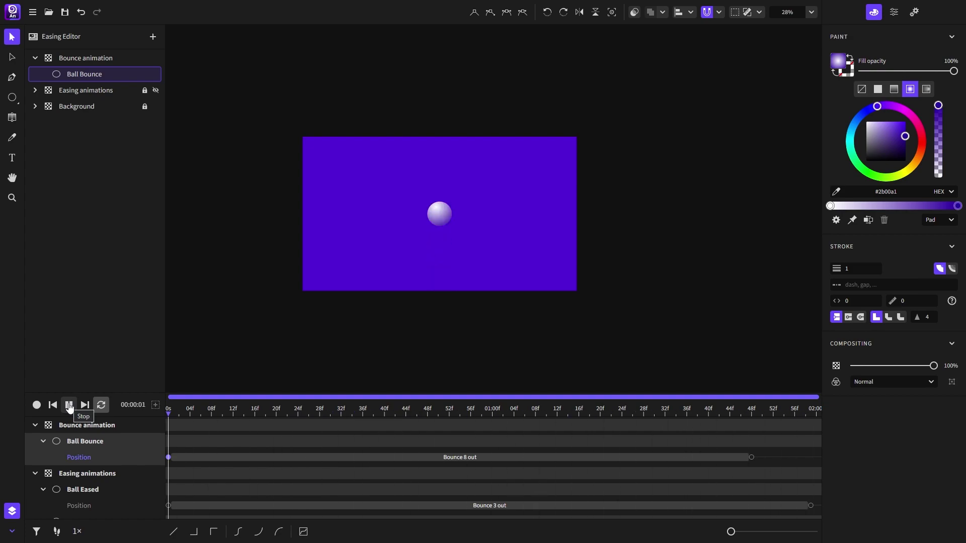
click(67, 407)
click(52, 405)
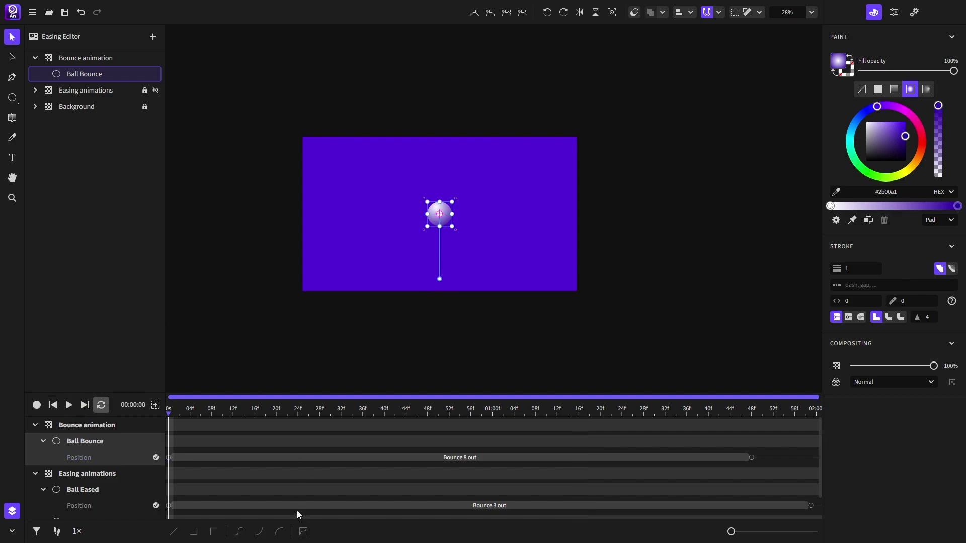
Switch Ball Bounce's drop easing to Sinc, preview it, and rewind.
click(302, 532)
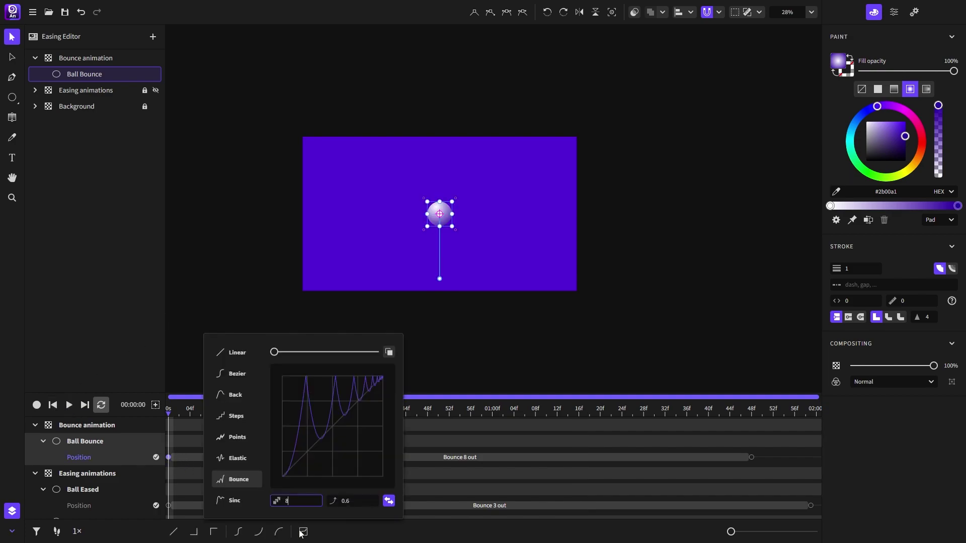
click(235, 503)
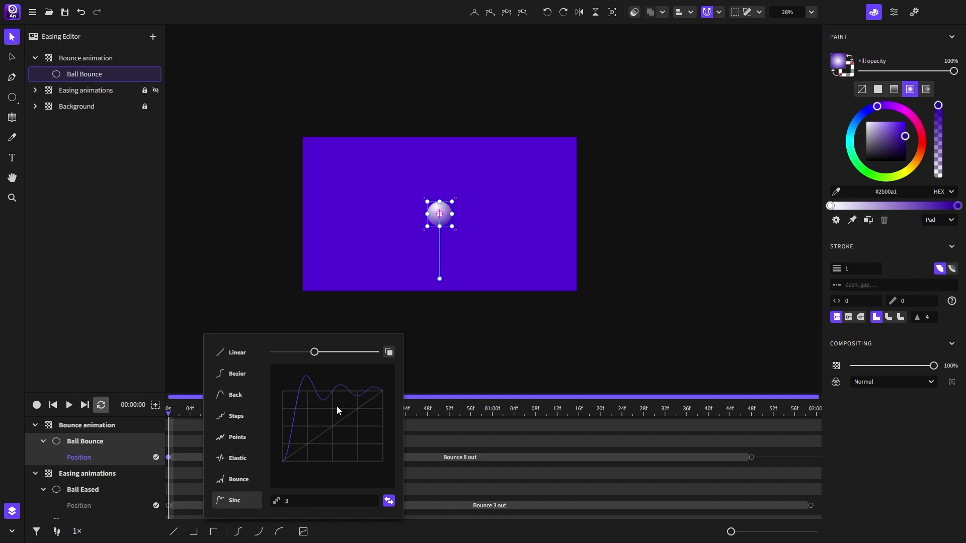
click(70, 406)
click(70, 406)
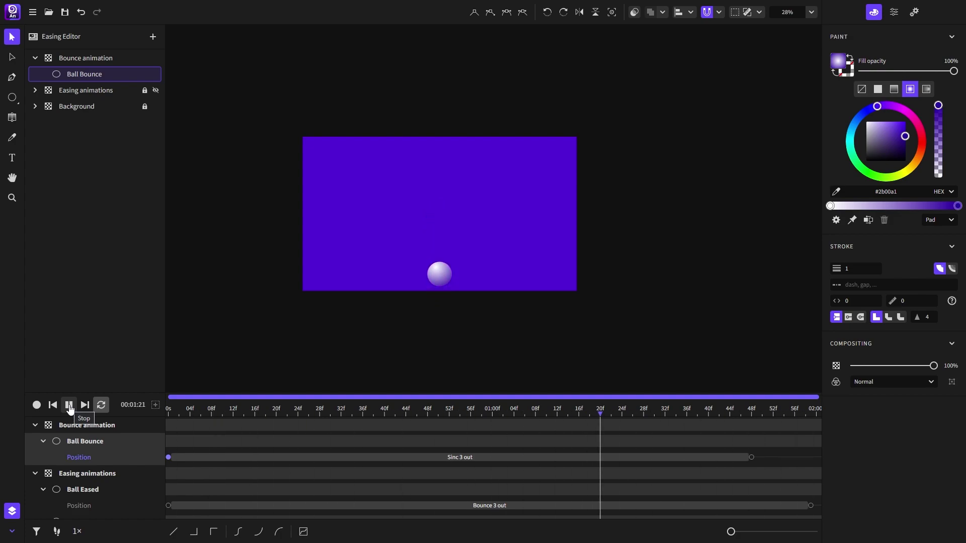
click(69, 407)
click(54, 406)
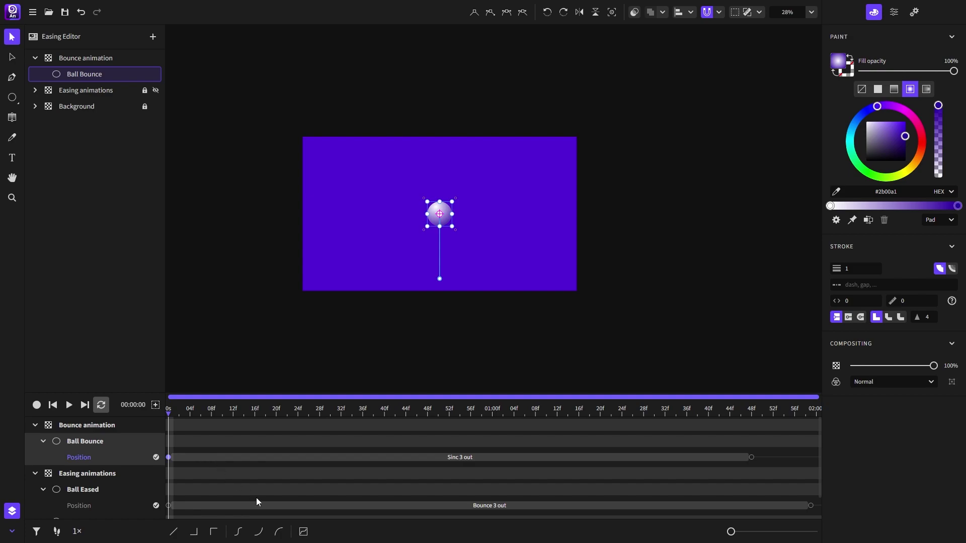
Raise the Sinc value from 3 to 8 and preview the drop.
click(303, 532)
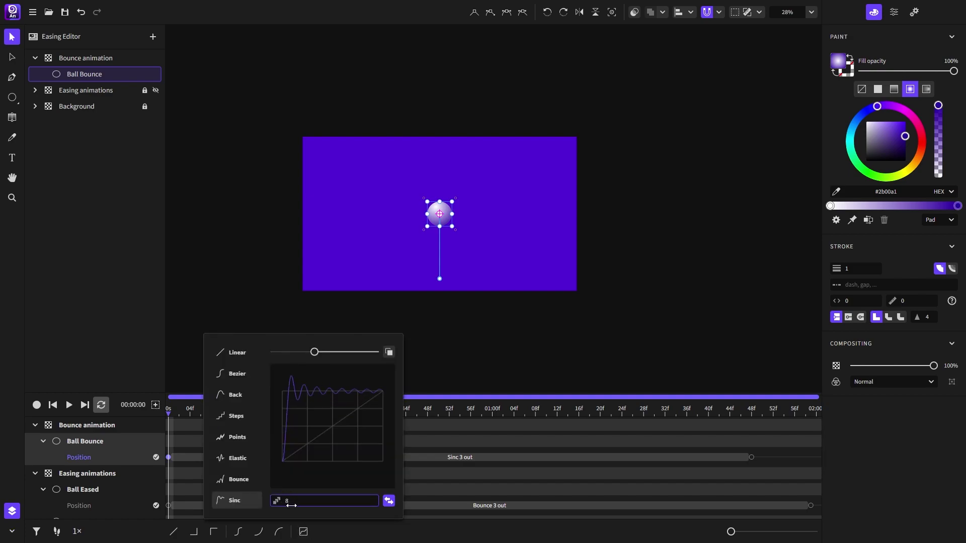
drag(276, 501, 279, 500)
click(223, 502)
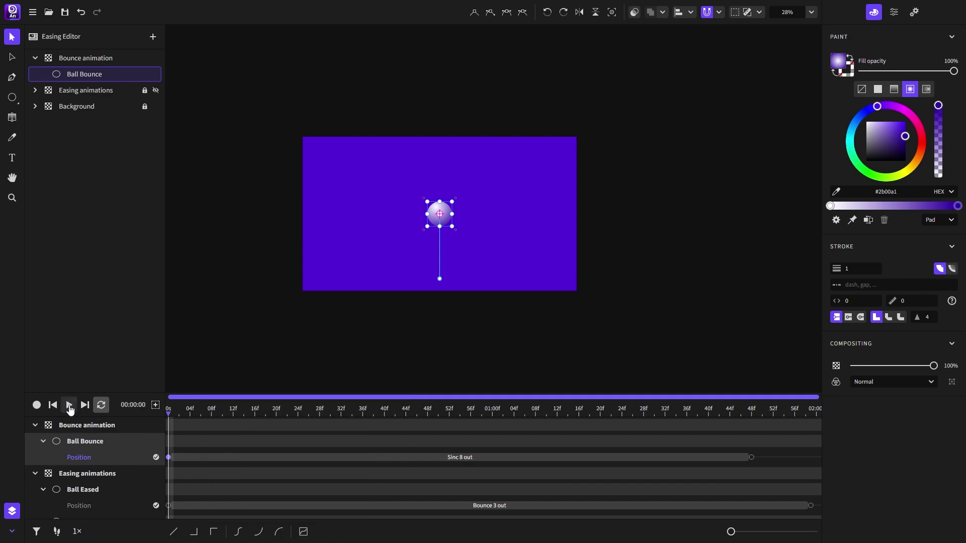
click(69, 405)
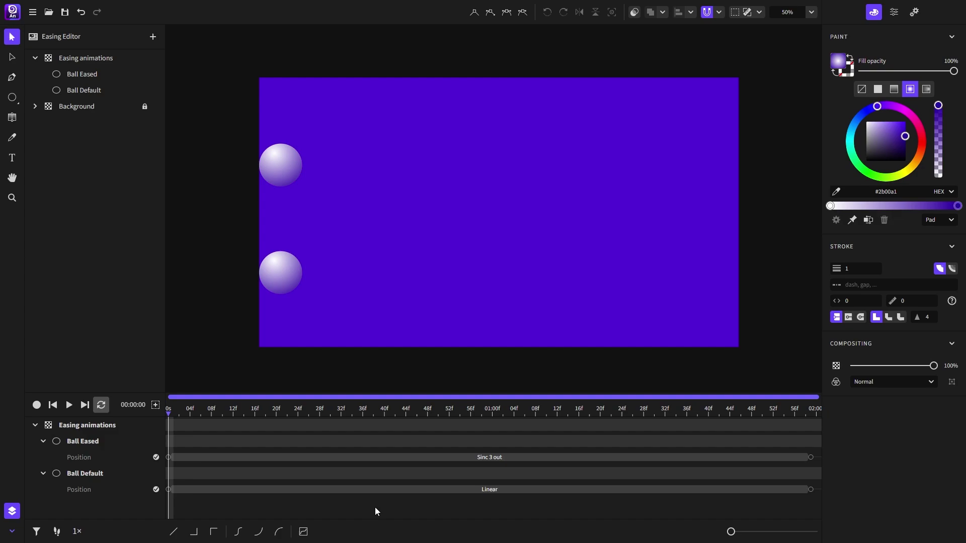
Preview the two-ball animation, then copy Ball Eased's Sinc 3 out easing.
click(69, 406)
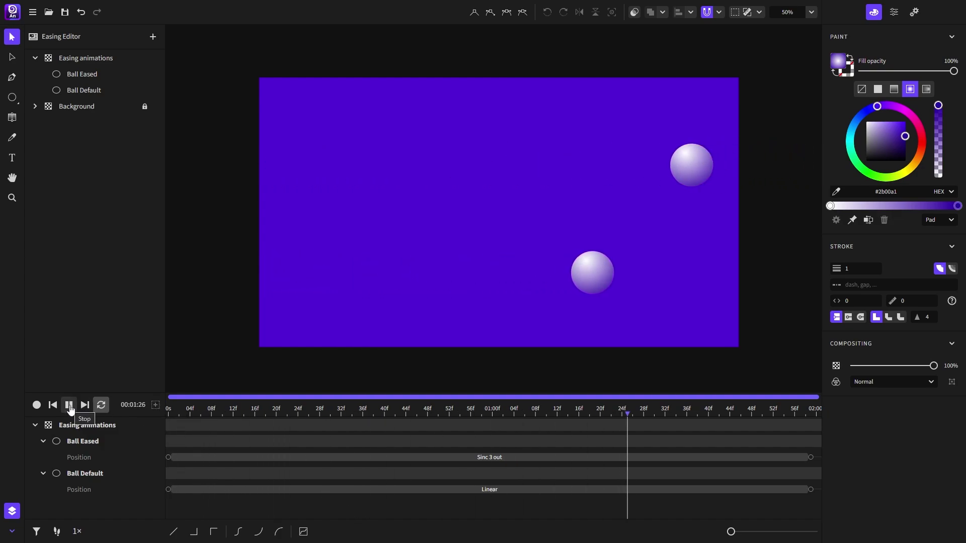
click(69, 406)
click(52, 406)
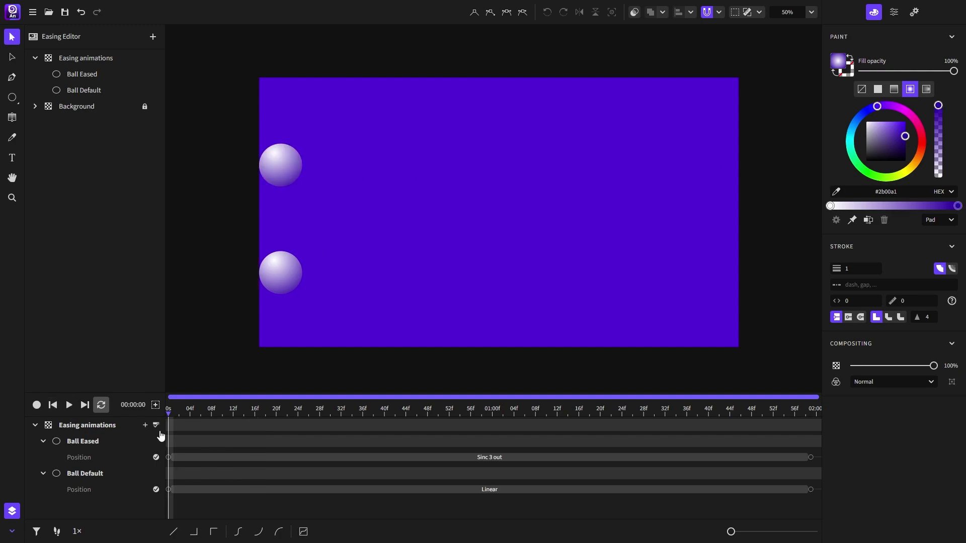
click(170, 457)
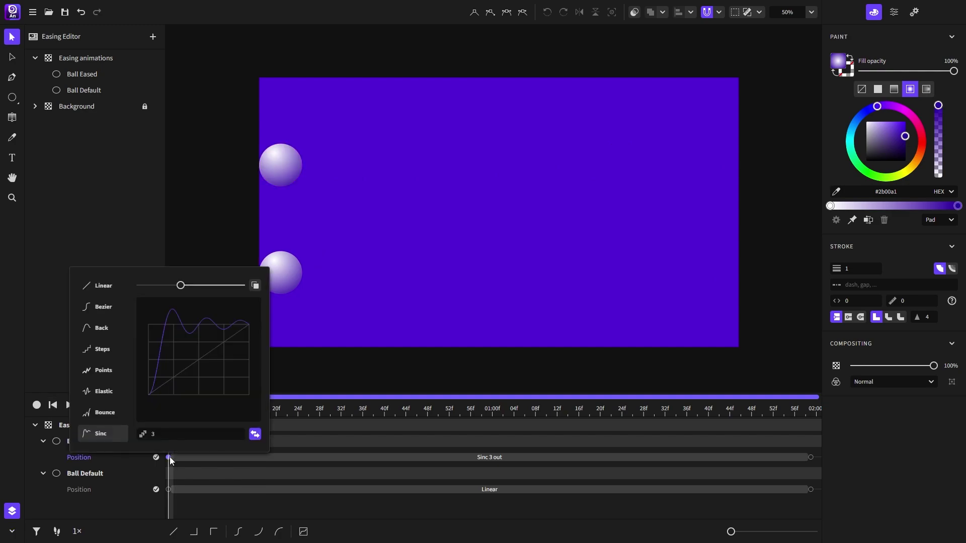
click(256, 287)
click(251, 503)
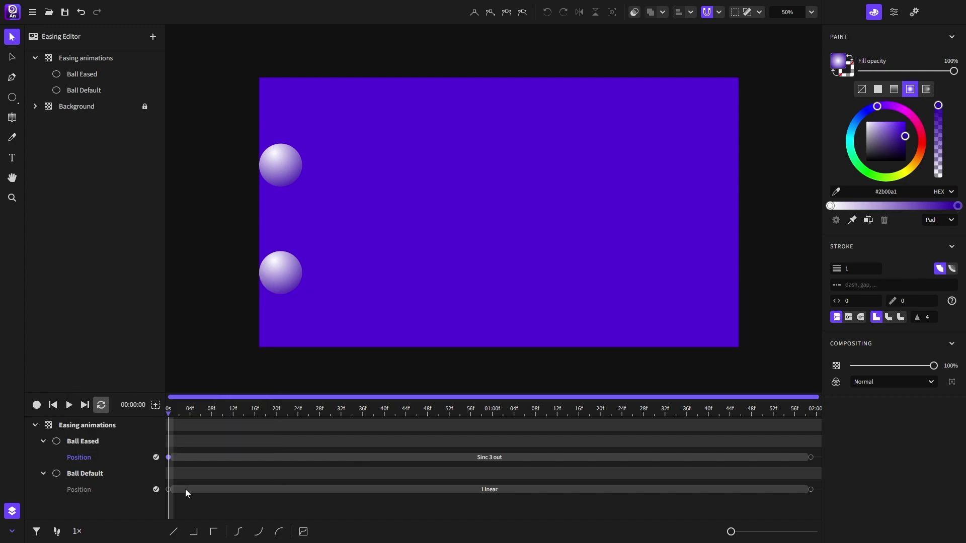
Paste the Sinc 3 out easing onto Ball Default's Linear Position segment and compare both balls.
click(222, 489)
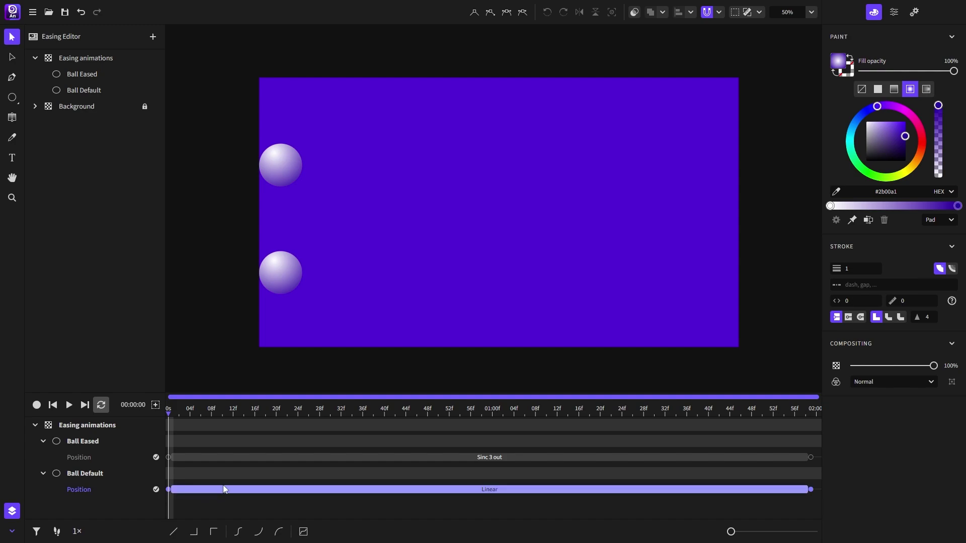
right_click(207, 491)
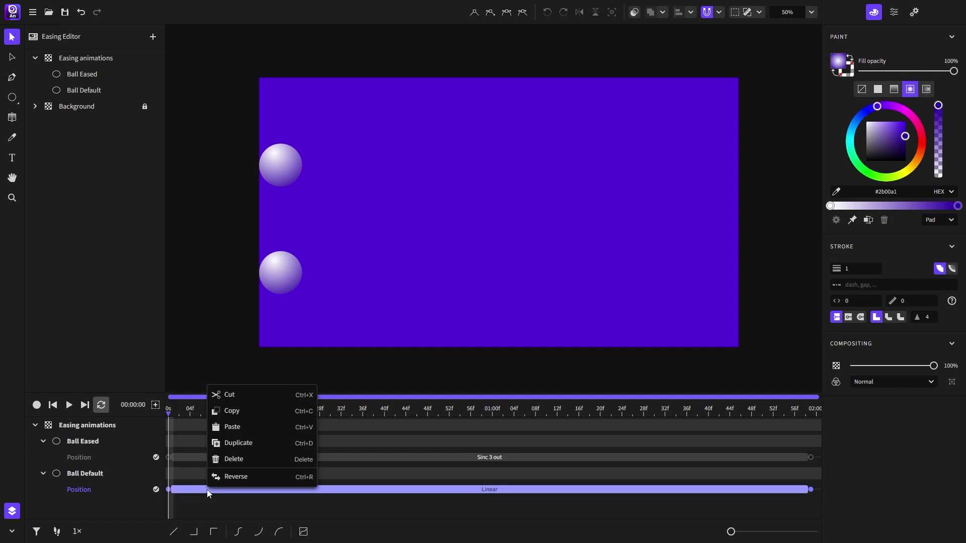
click(247, 427)
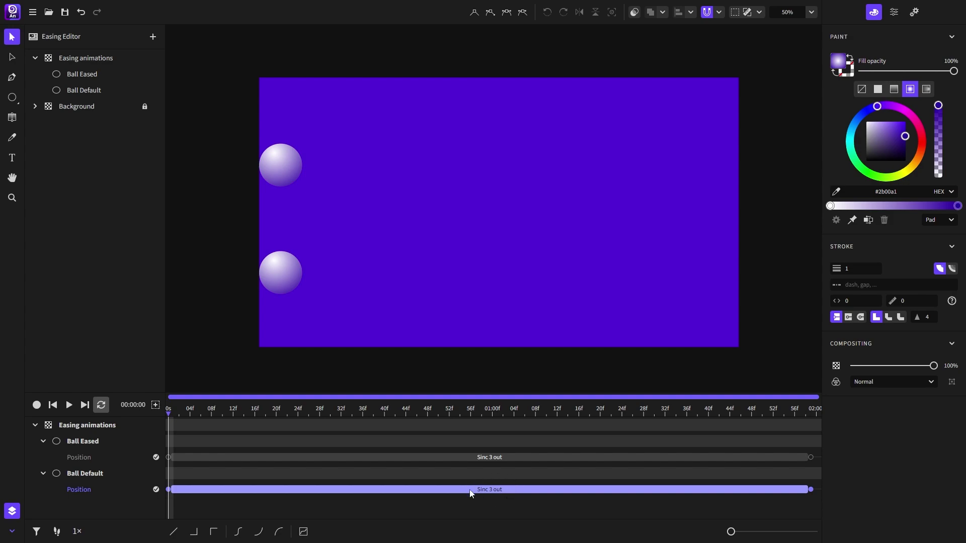
click(69, 406)
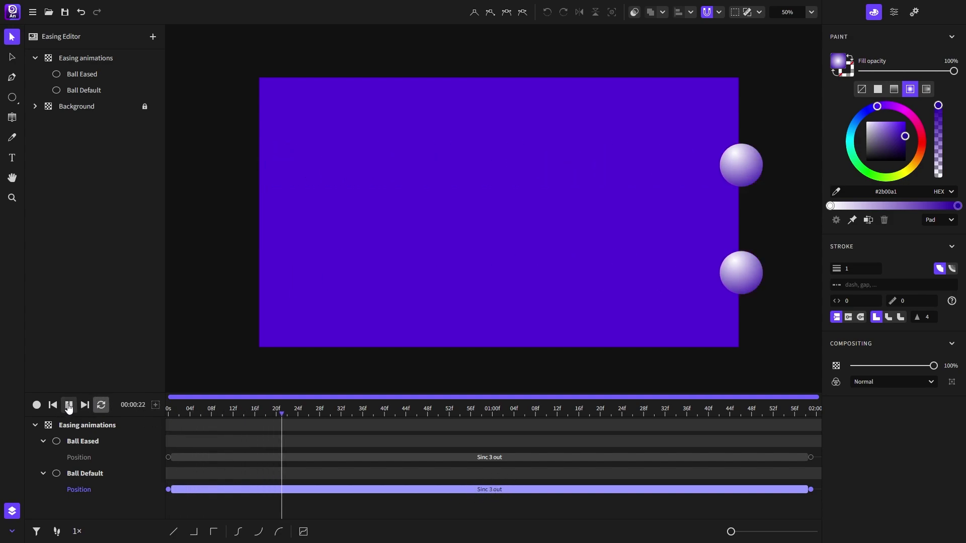
click(68, 406)
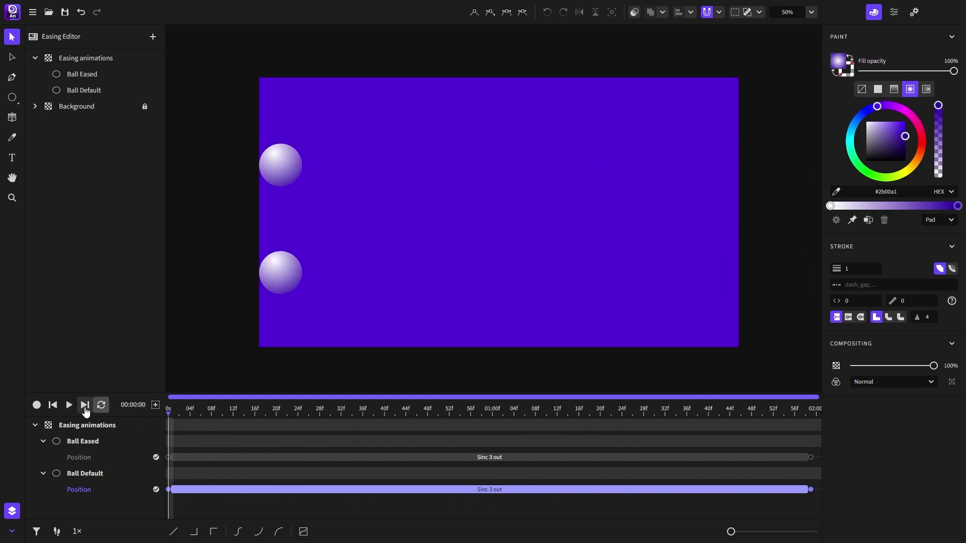
Give Ball Eased a custom overshooting Bezier easing (0.49, -0.34, 0, 1.31).
click(168, 457)
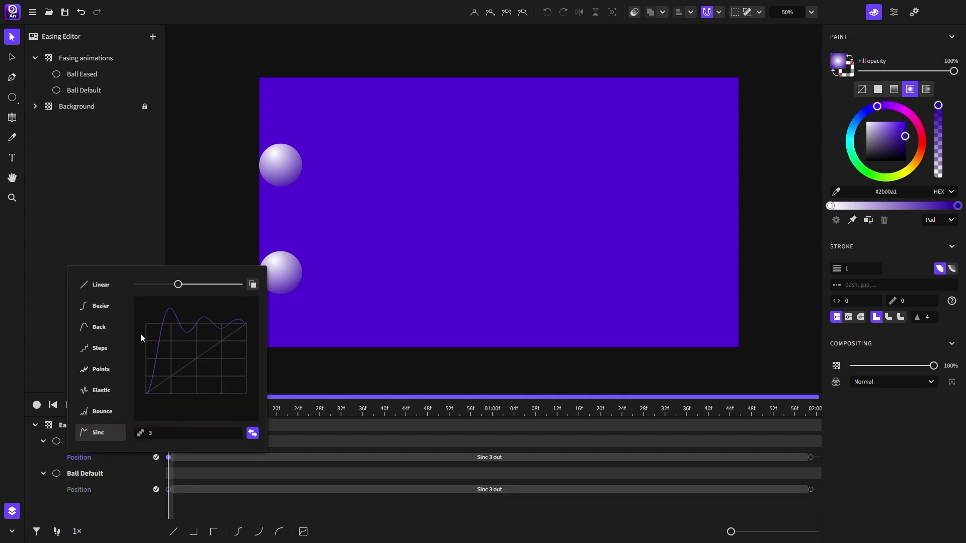
click(101, 305)
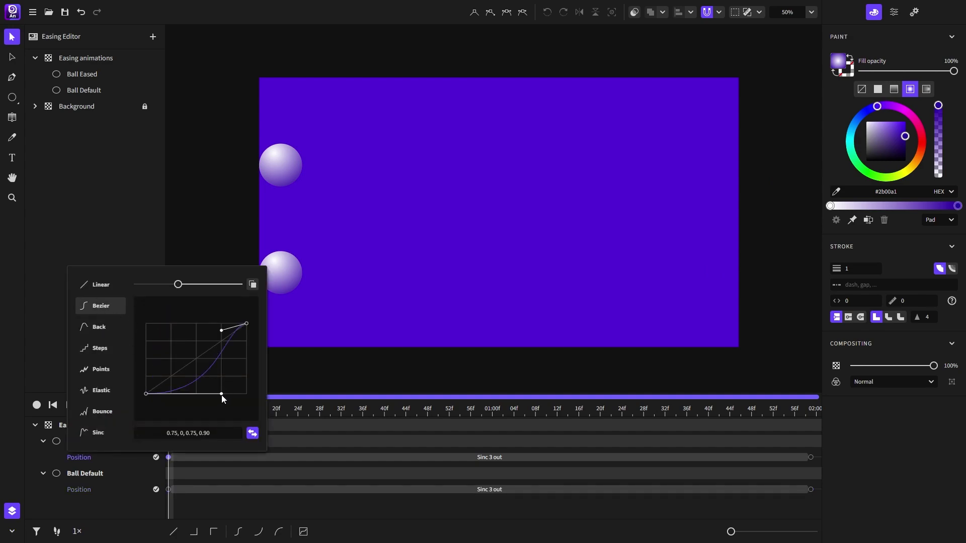
drag(222, 395, 196, 418)
drag(221, 331, 125, 301)
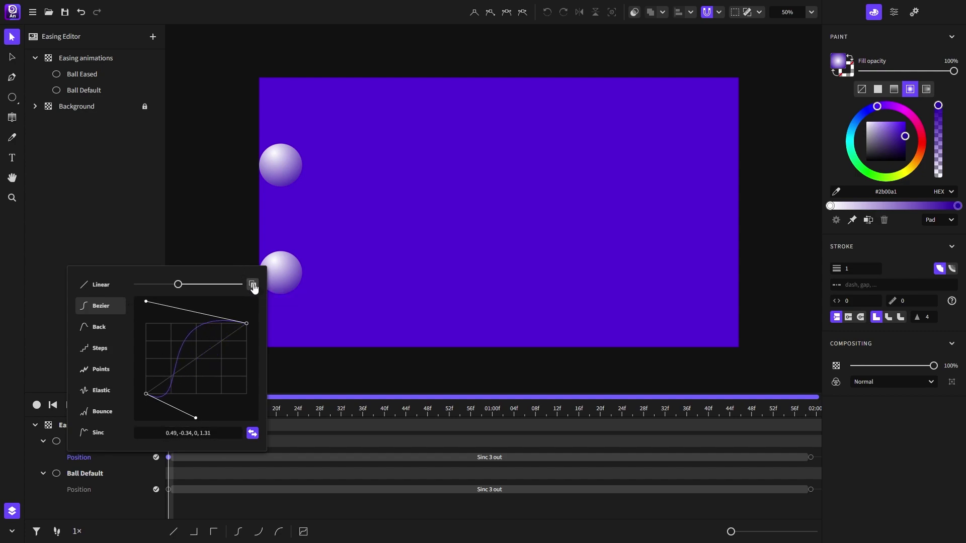
click(182, 434)
Copy the custom Bezier easing and paste it onto Ball Default's Position segment.
click(253, 284)
click(287, 472)
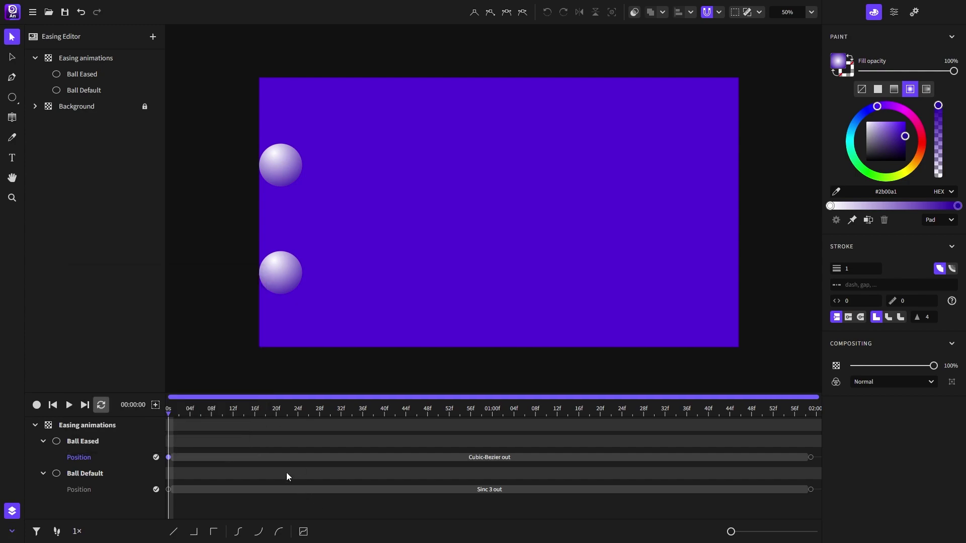
right_click(178, 490)
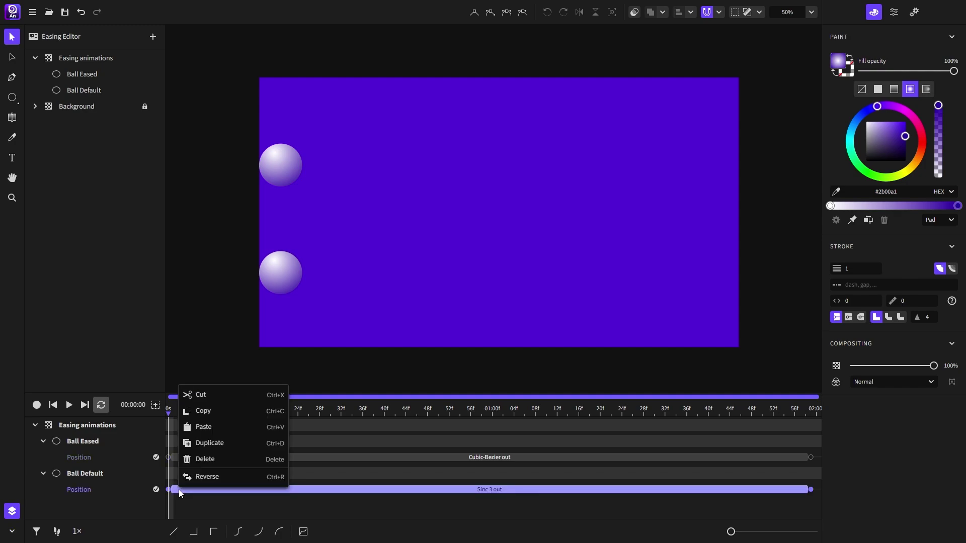
click(215, 428)
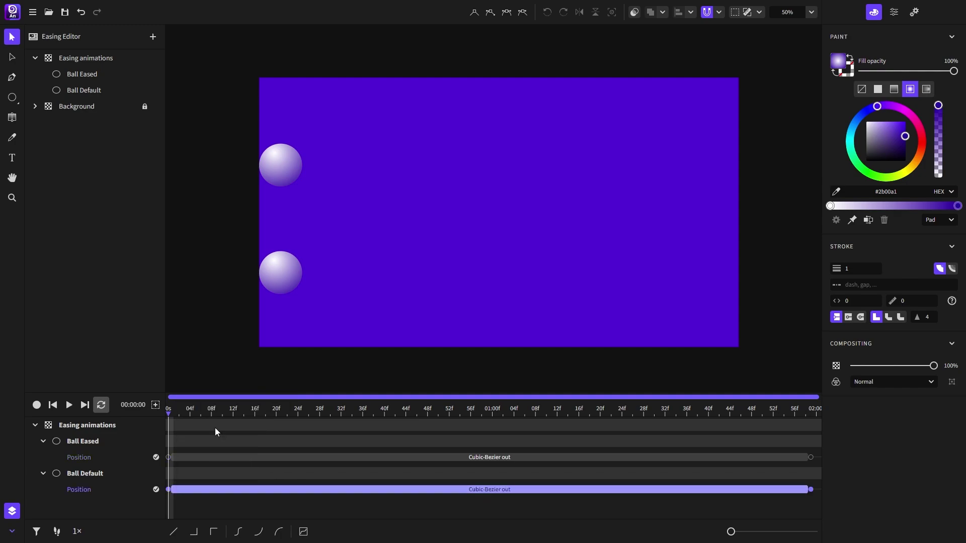
click(271, 488)
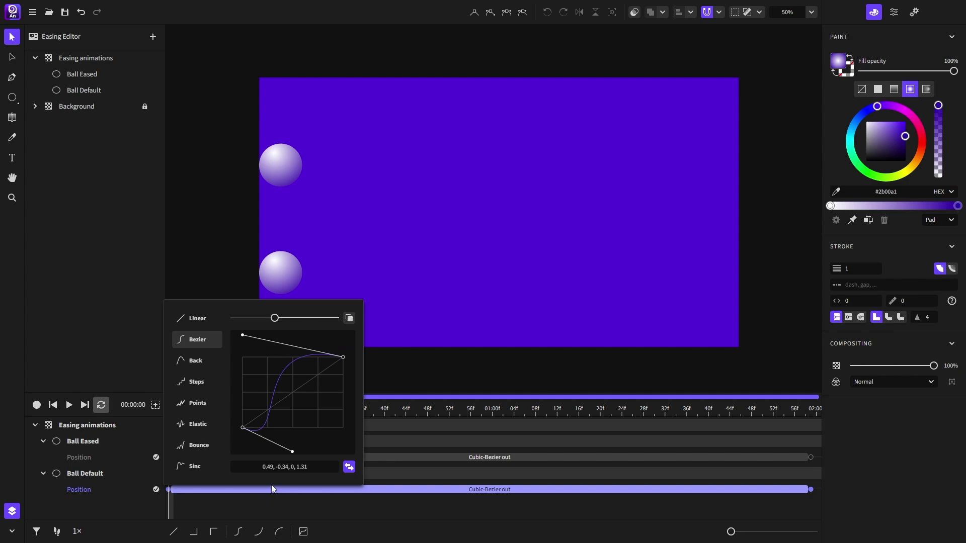
click(425, 481)
Preview both balls' shared Cubic-Bezier motion twice and rewind to the start.
click(69, 405)
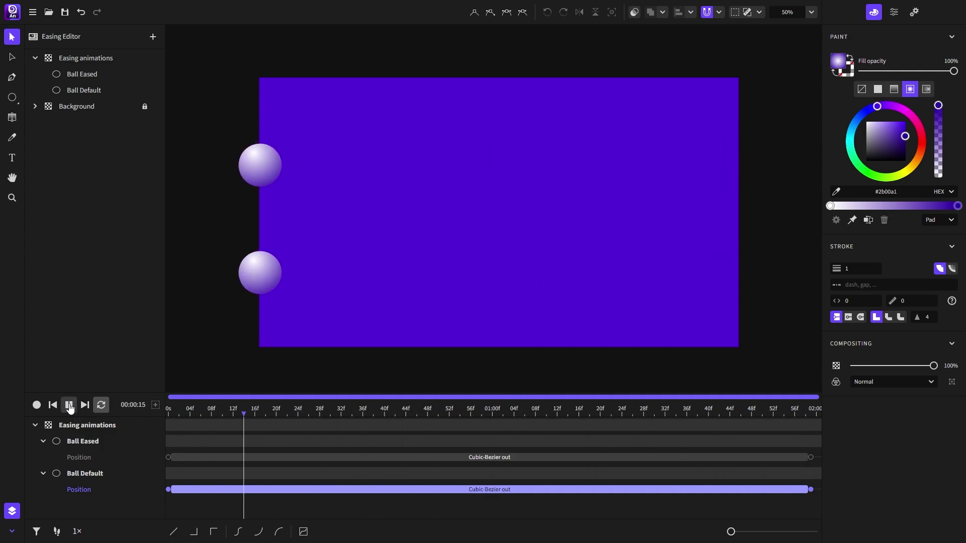
click(69, 405)
click(53, 405)
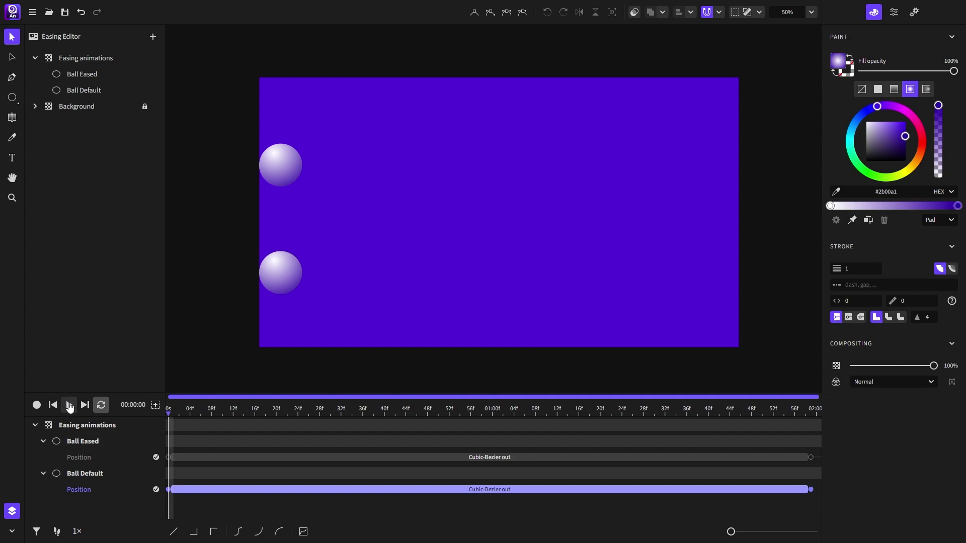
click(69, 405)
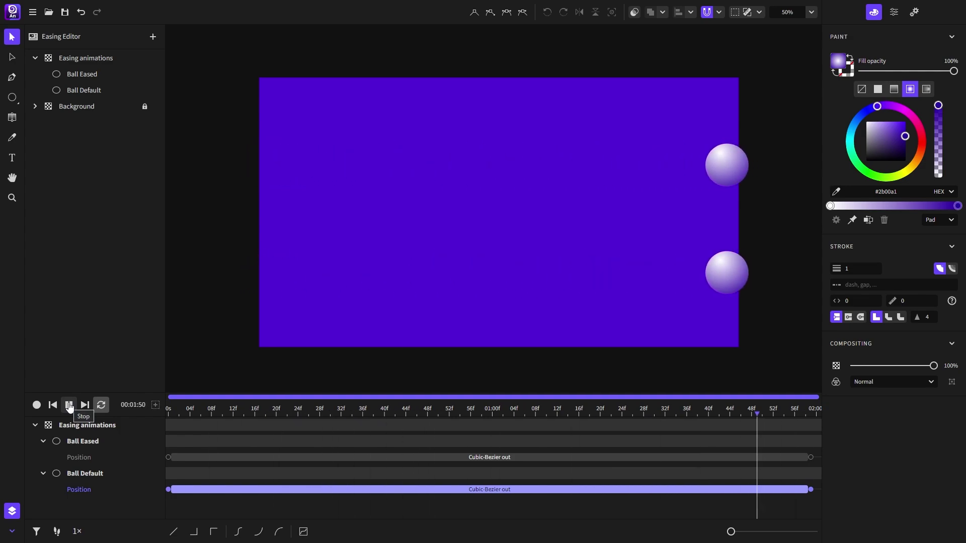
click(69, 405)
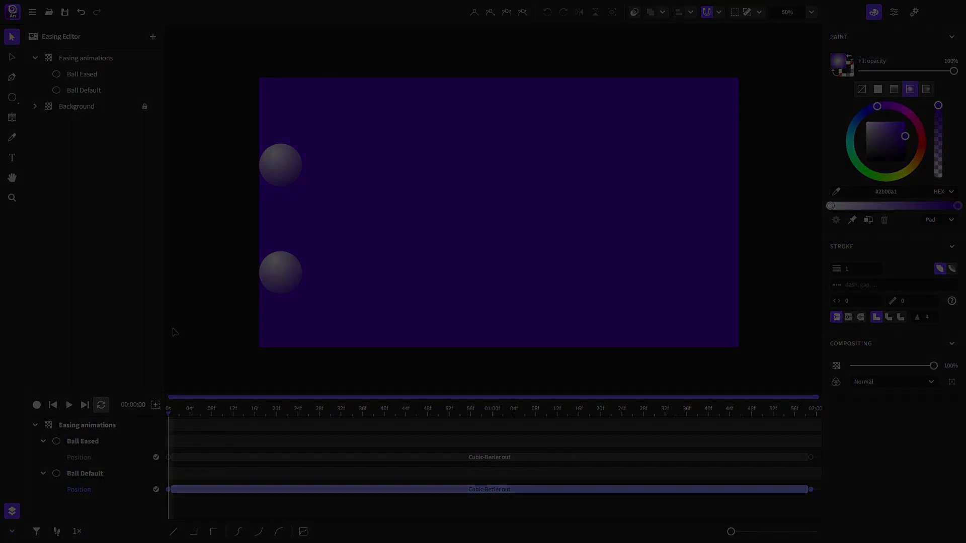